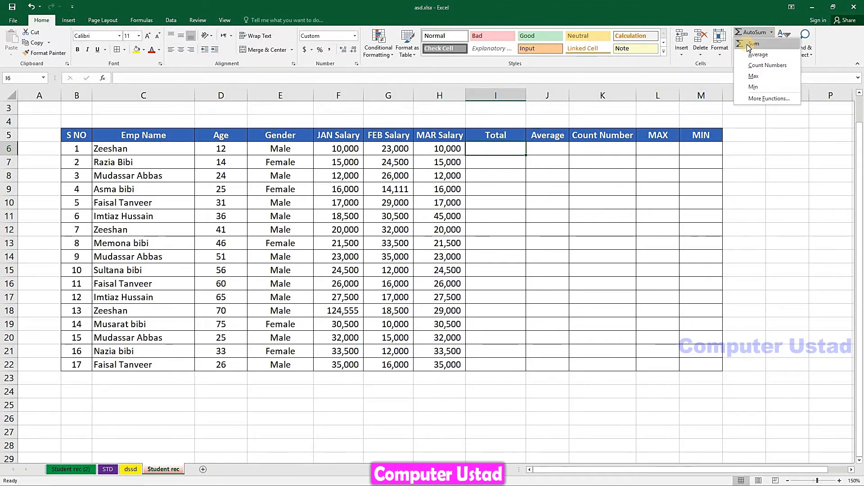
{"action": "left_click", "coordinate": [506, 163]}
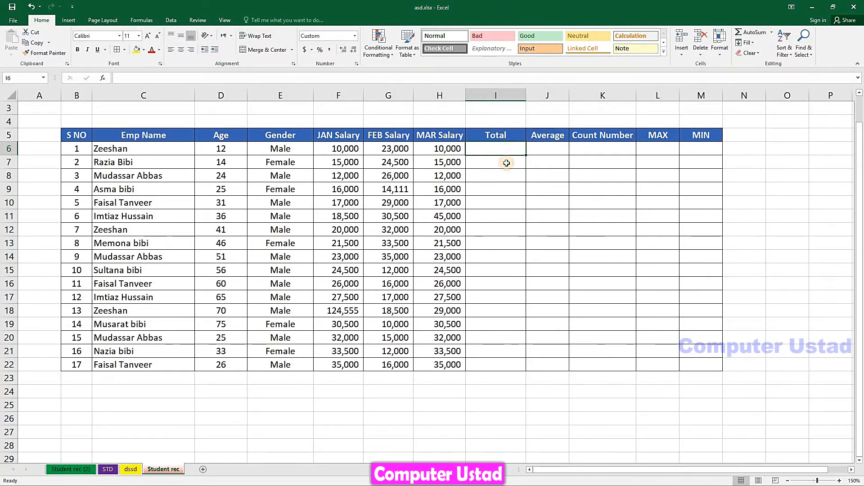
{"action": "left_click", "coordinate": [507, 164]}
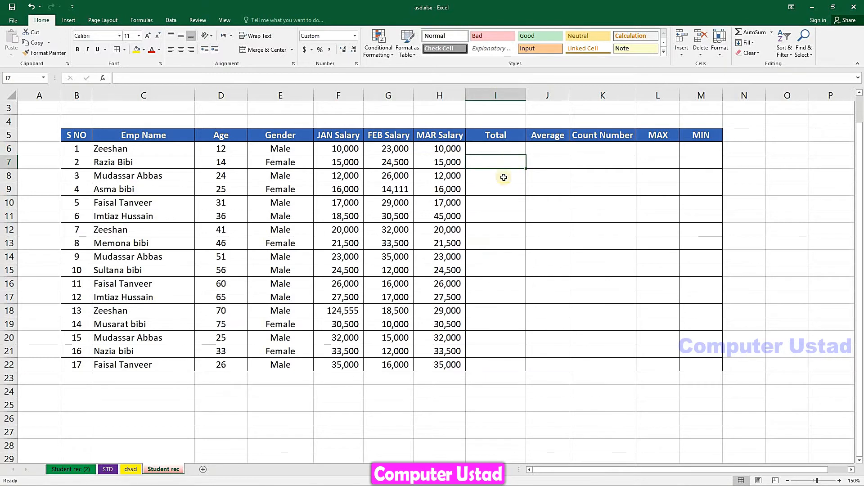
{"action": "left_click", "coordinate": [501, 178]}
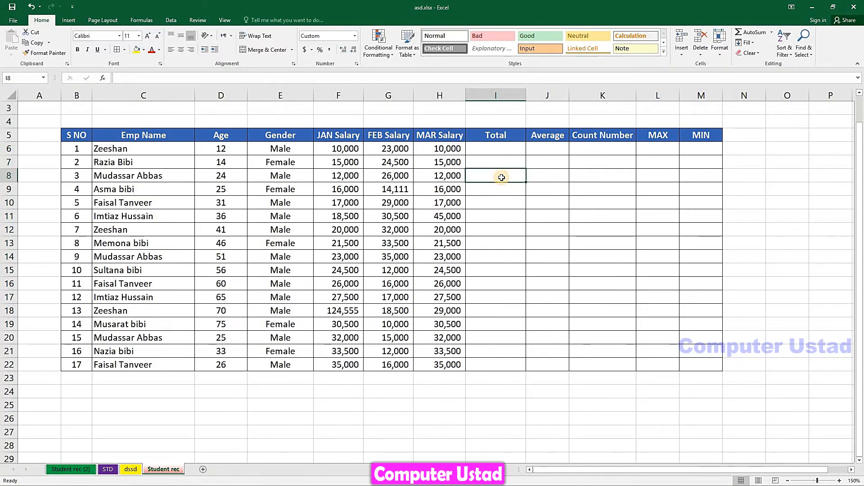
- Total the first employee's January to March salaries in cell I6 with AutoSum's SUM of F6:H6
{"action": "left_click", "coordinate": [511, 152]}
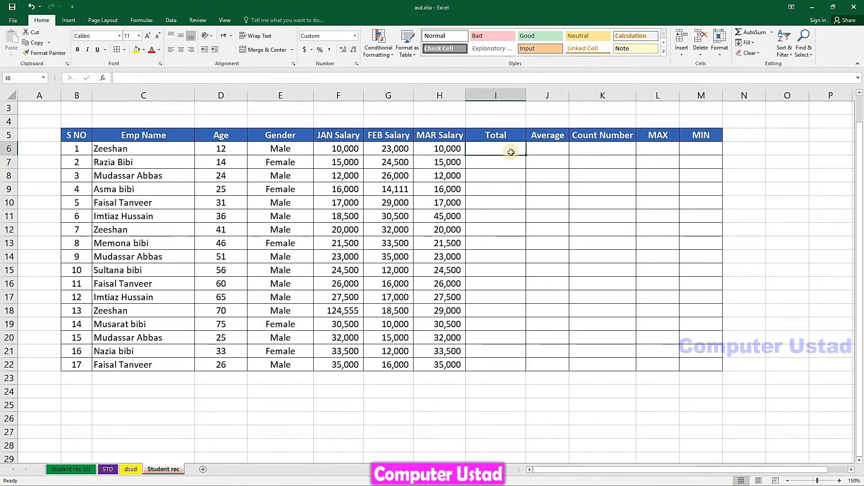
{"action": "left_click", "coordinate": [772, 33]}
{"action": "left_click", "coordinate": [753, 45]}
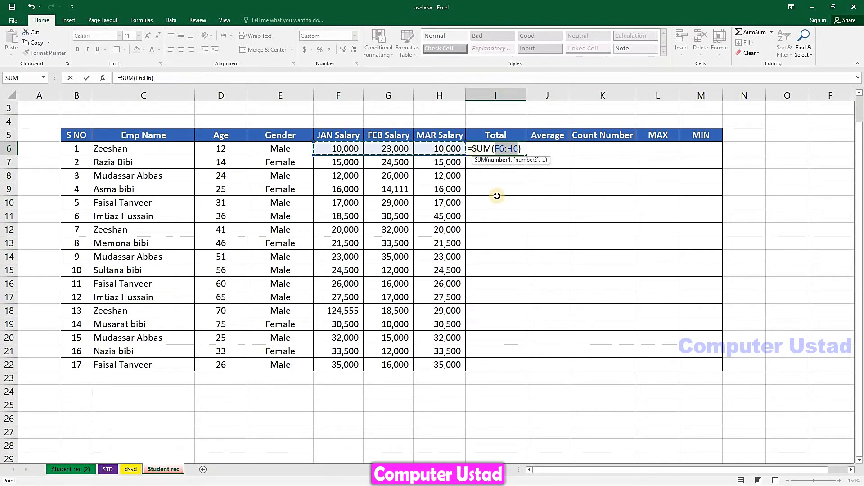
{"action": "key", "text": "Return"}
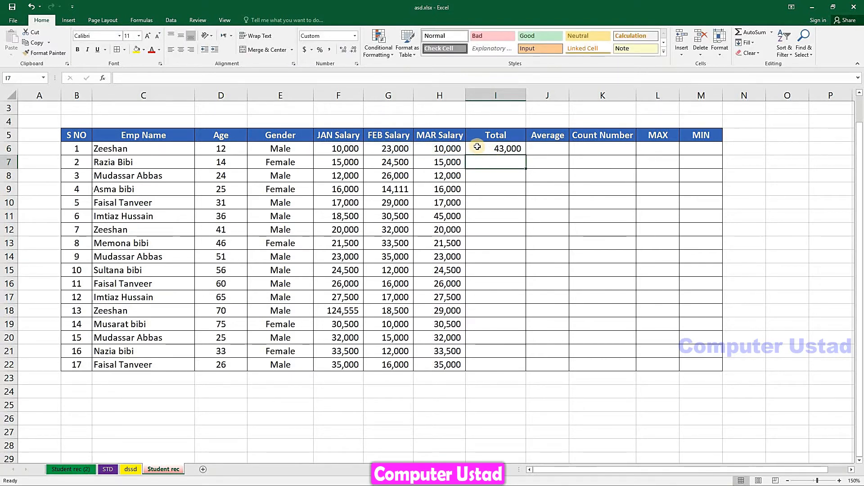
{"action": "left_click", "coordinate": [479, 147]}
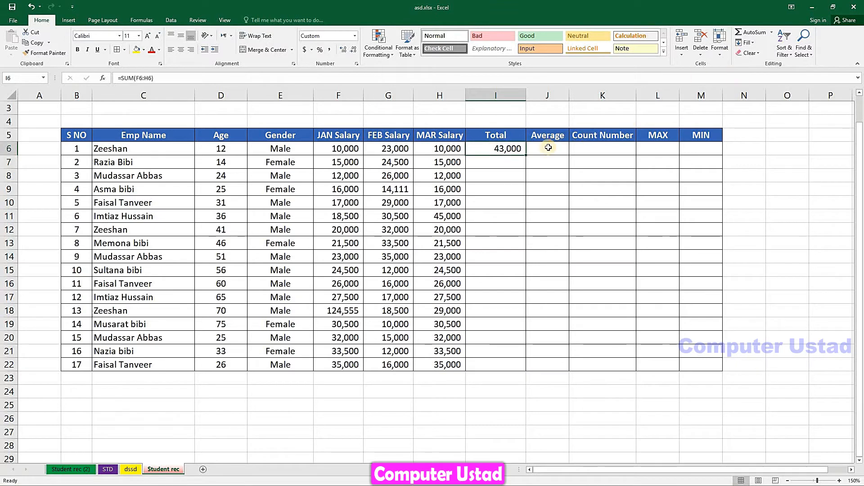
- Total the second employee's three monthly salaries in cell I7 with the SUM of F7:H7
{"action": "left_click", "coordinate": [514, 160]}
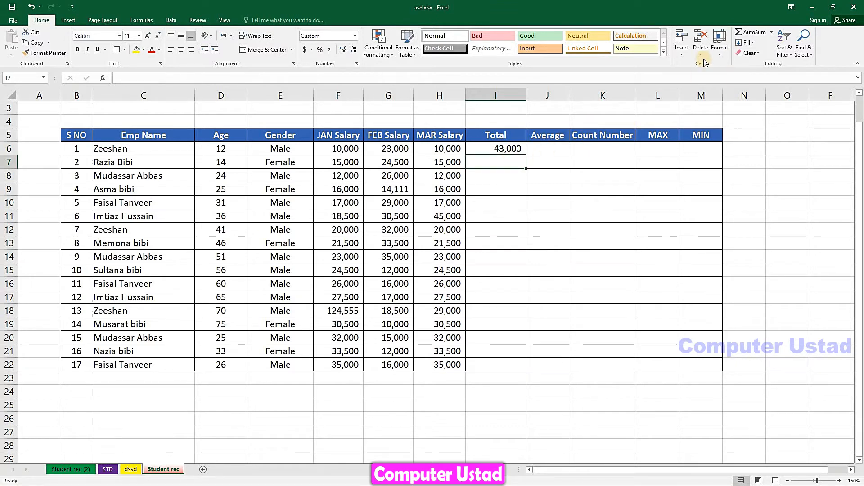
{"action": "left_click", "coordinate": [773, 32]}
{"action": "left_click", "coordinate": [756, 53]}
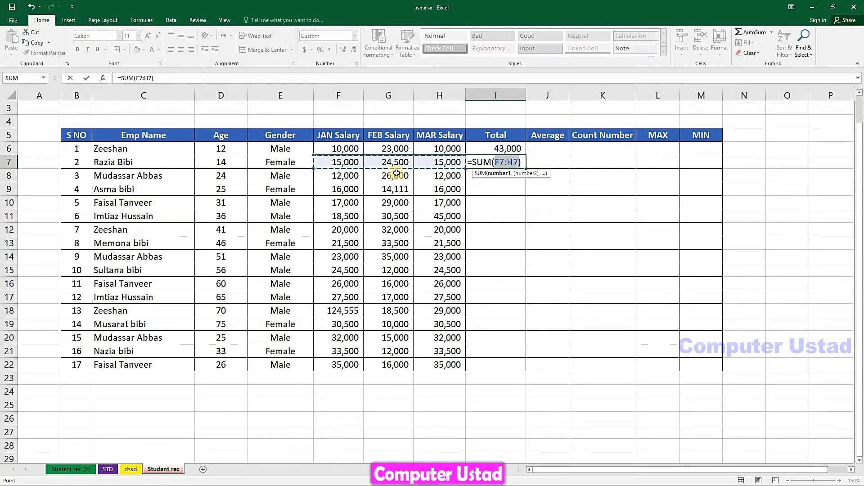
{"action": "key", "text": "Return"}
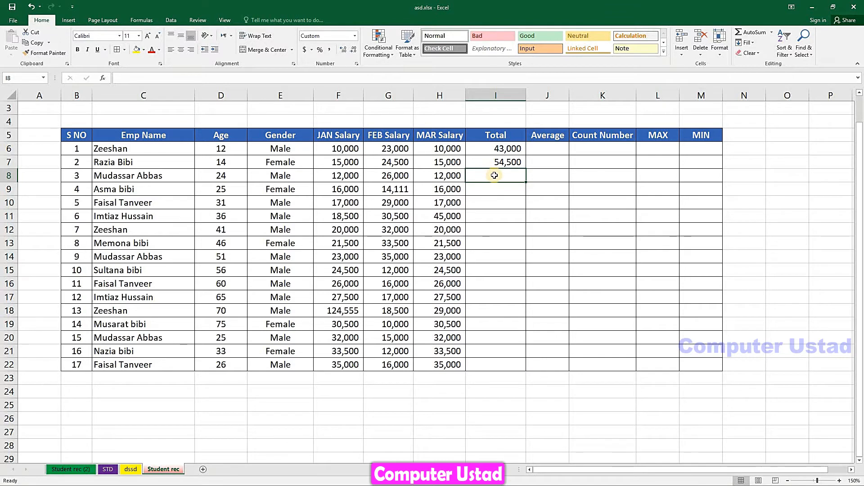
- Fill the SUM formula from cell I7 down the Total column to row 22
{"action": "left_click", "coordinate": [521, 158]}
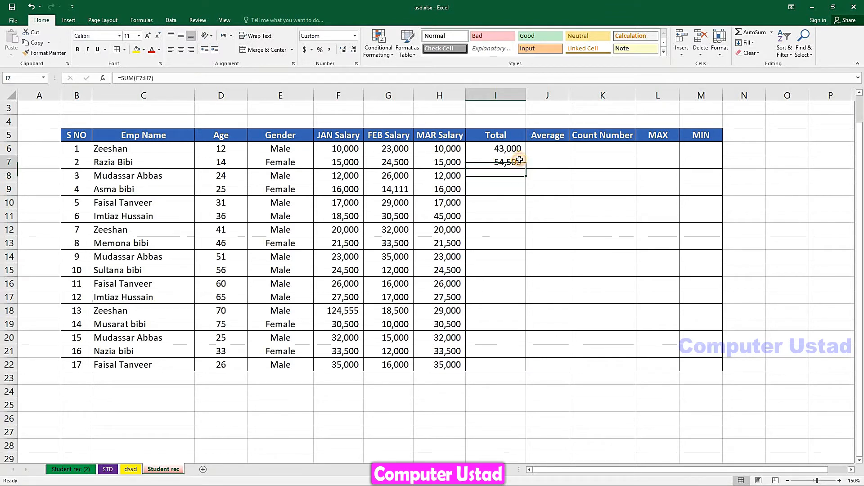
{"action": "left_click_drag", "start_coordinate": [526, 169], "coordinate": [510, 365]}
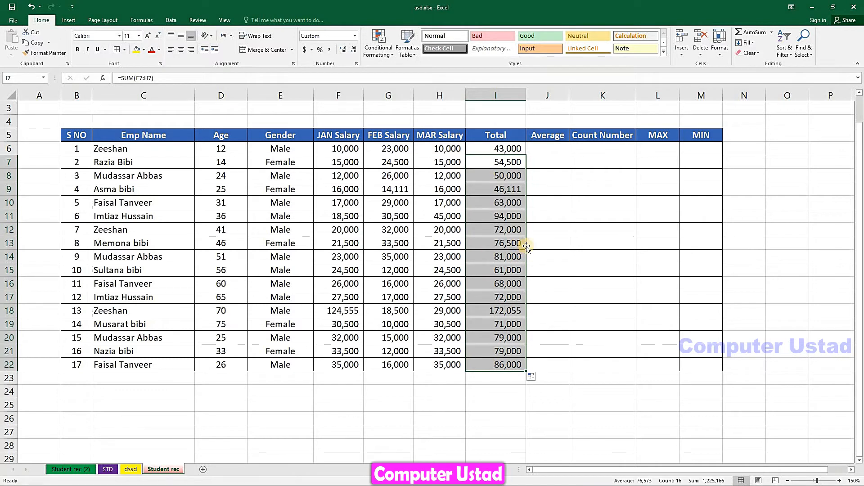
{"action": "left_click", "coordinate": [517, 163]}
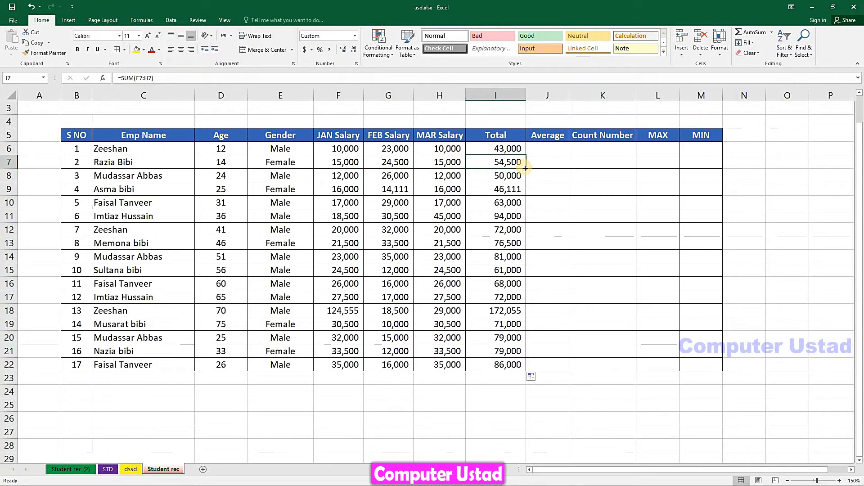
{"action": "left_click_drag", "start_coordinate": [525, 168], "coordinate": [507, 371]}
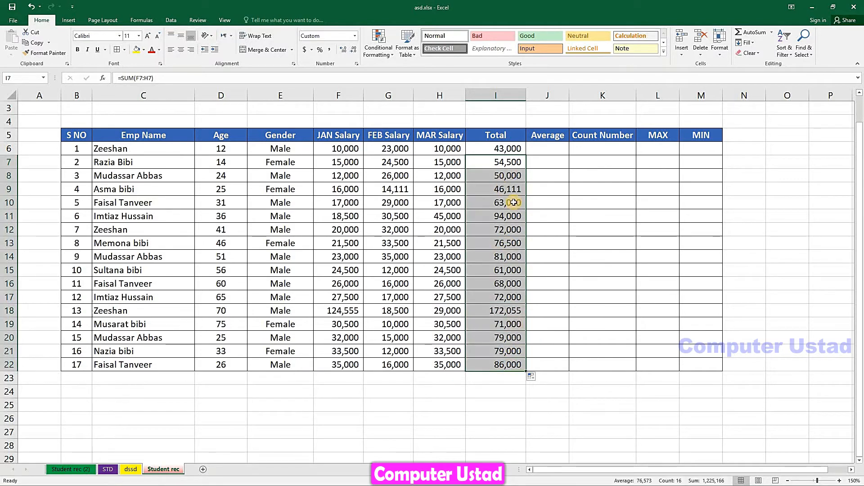
- Insert the AutoSum Average function over F6:I6 in the first Average cell, J6
{"action": "left_click", "coordinate": [542, 149]}
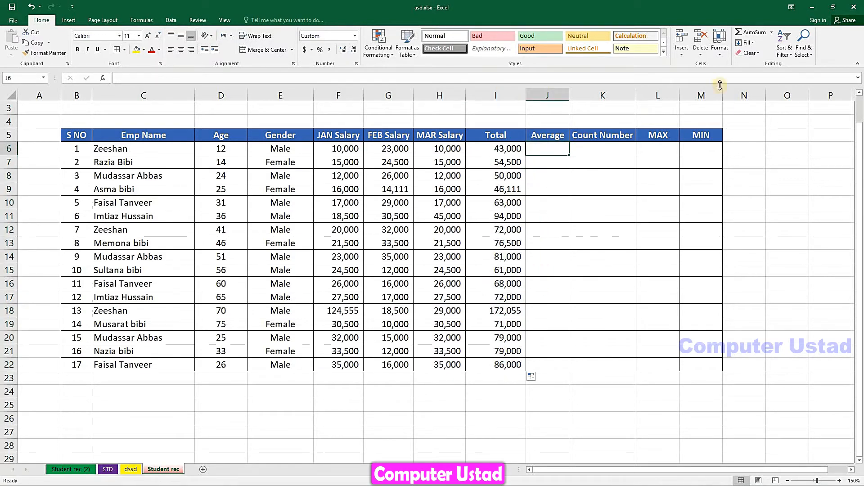
{"action": "left_click", "coordinate": [771, 32]}
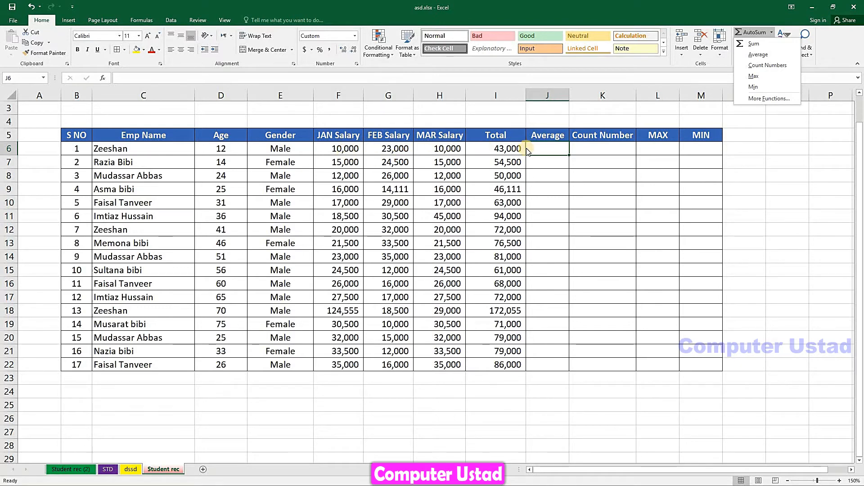
{"action": "left_click", "coordinate": [756, 55]}
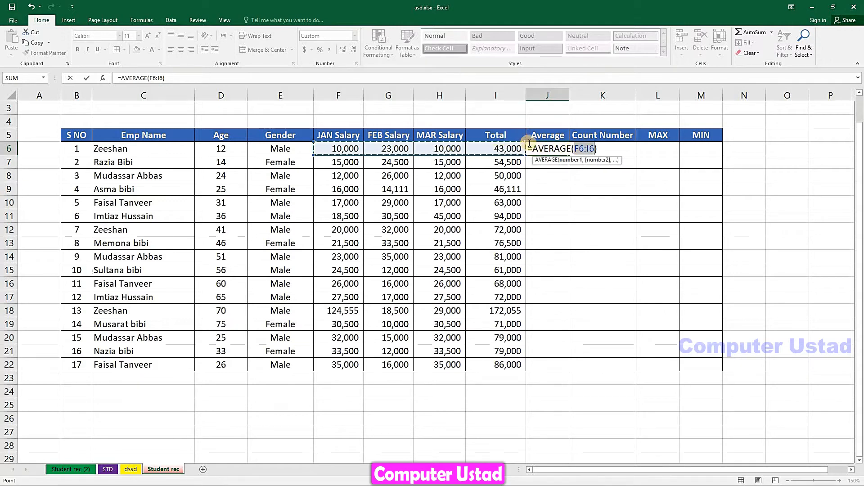
{"action": "key", "text": "Return"}
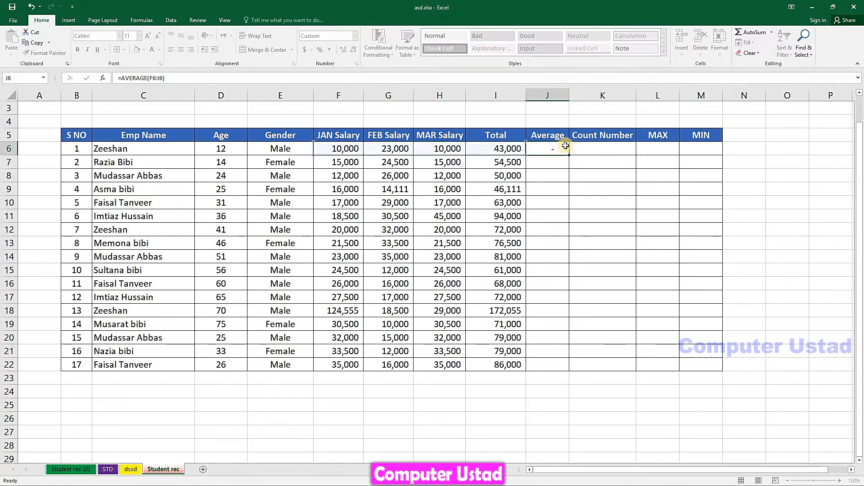
{"action": "left_click", "coordinate": [533, 153]}
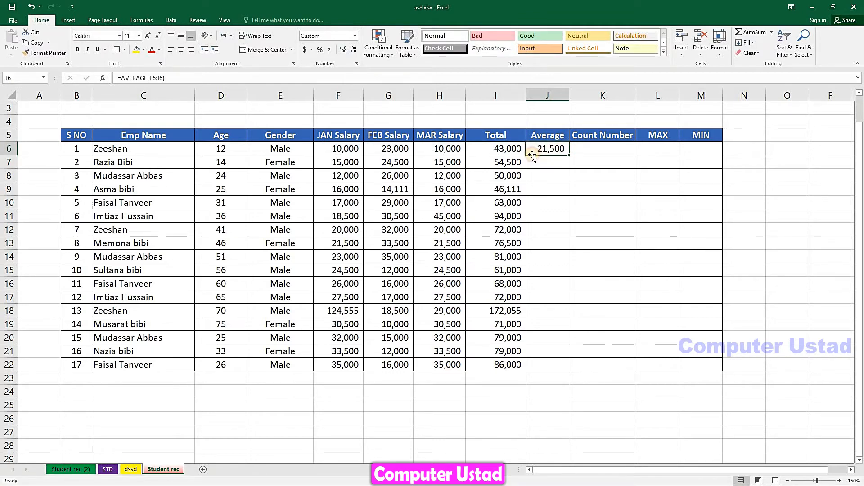
- Fill the AVERAGE formula from cell J6 down the Average column to row 22
{"action": "left_click", "coordinate": [555, 164]}
{"action": "left_click", "coordinate": [555, 149]}
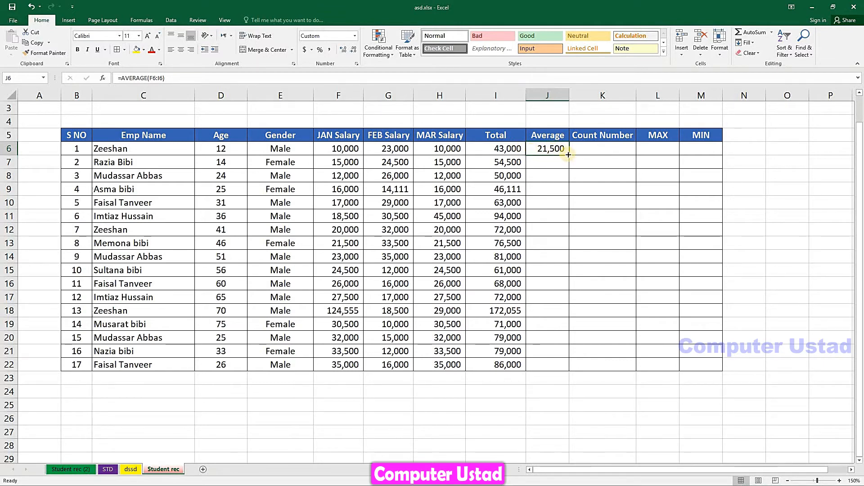
{"action": "left_click_drag", "start_coordinate": [568, 154], "coordinate": [548, 365]}
- Inspect the copied AVERAGE formulas in cells J10 and J22 to check which ranges they reference
{"action": "left_click", "coordinate": [547, 203]}
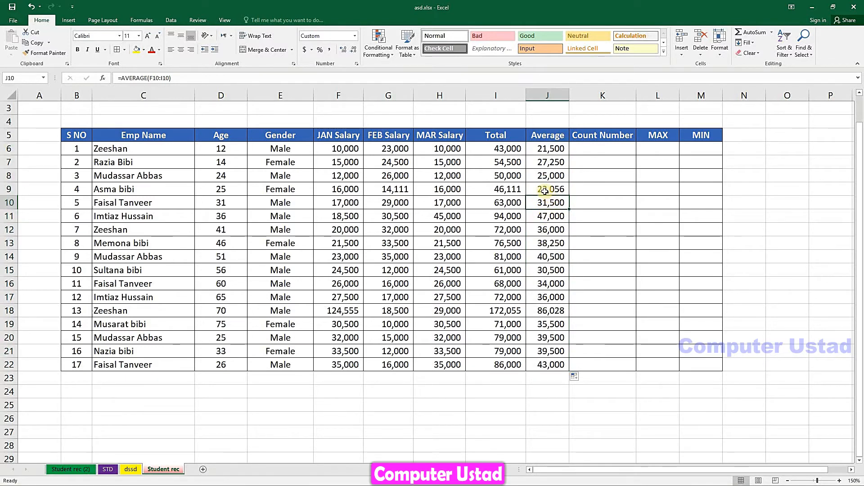
{"action": "double_click", "coordinate": [544, 201]}
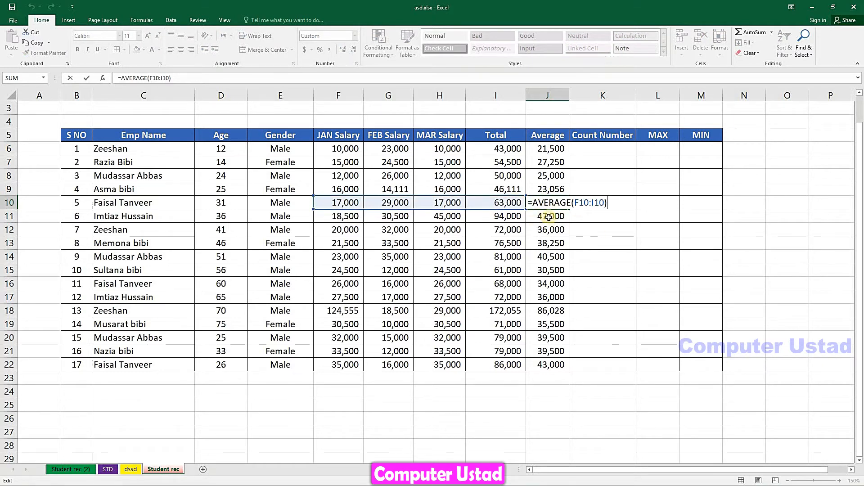
{"action": "key", "text": "Escape"}
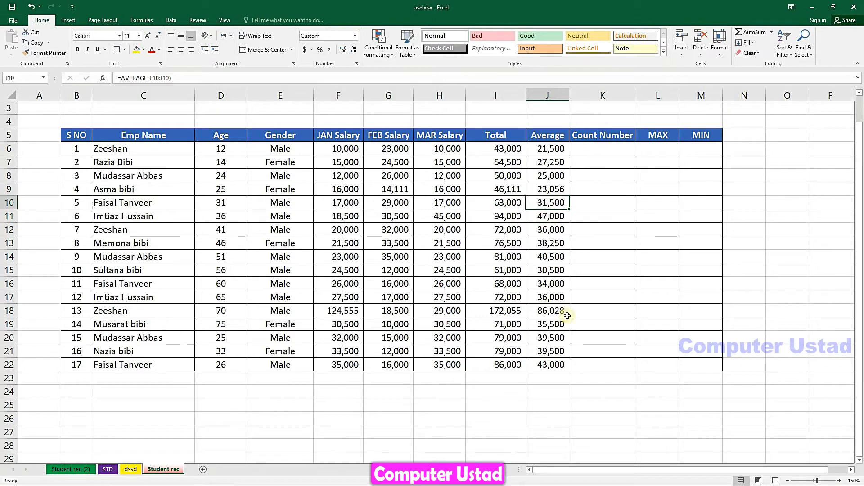
{"action": "left_click", "coordinate": [557, 366]}
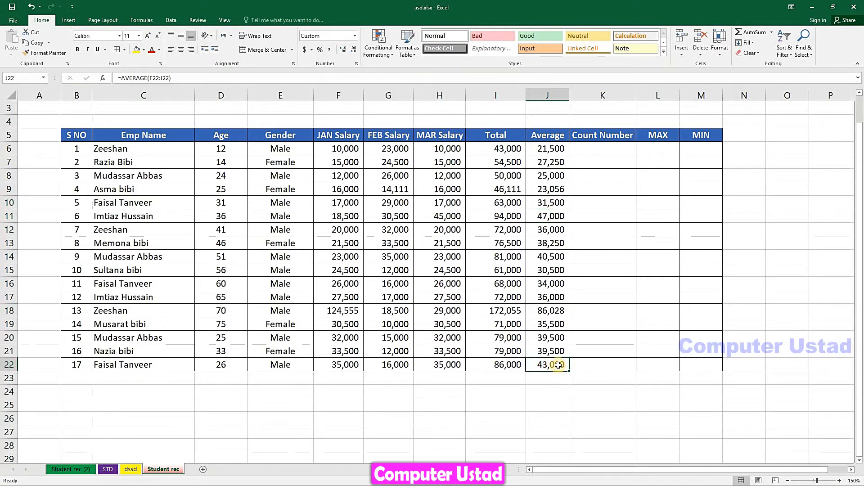
{"action": "double_click", "coordinate": [558, 365]}
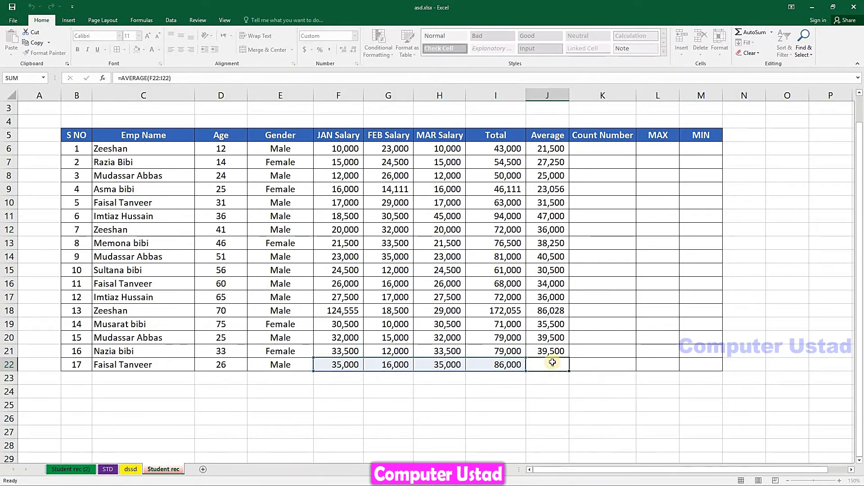
{"action": "key", "text": "Return"}
{"action": "left_click", "coordinate": [538, 364]}
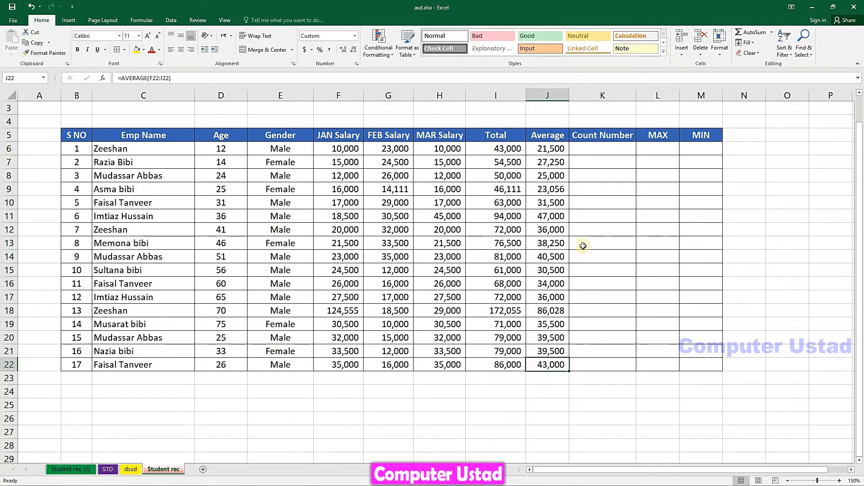
- Insert the Count Numbers function over F6:J6 in cell K6 and fill it down the column to row 22
{"action": "left_click", "coordinate": [603, 148]}
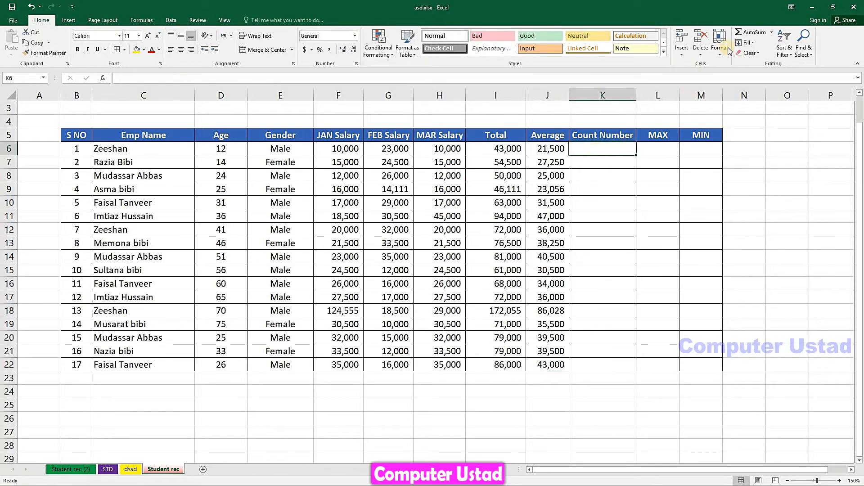
{"action": "left_click", "coordinate": [771, 32]}
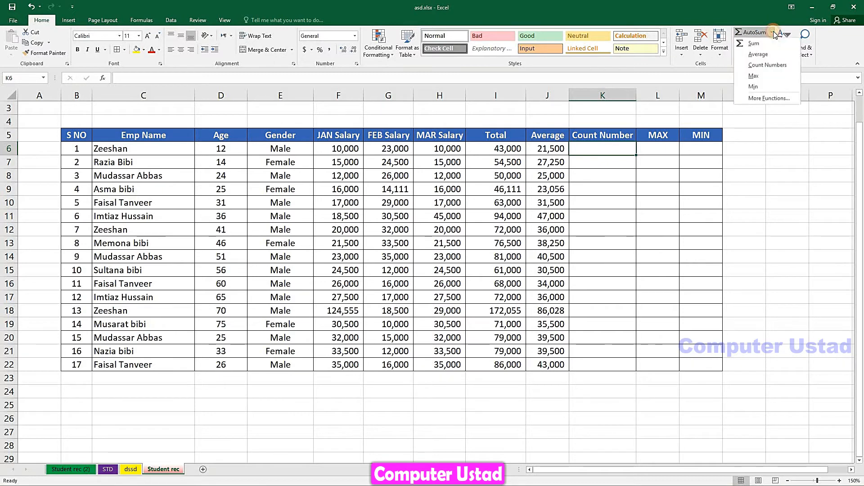
{"action": "left_click", "coordinate": [764, 66]}
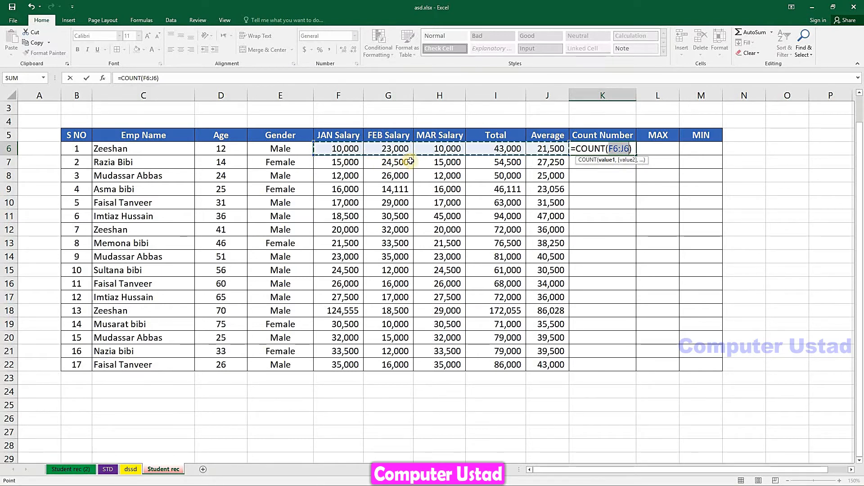
{"action": "key", "text": "Return"}
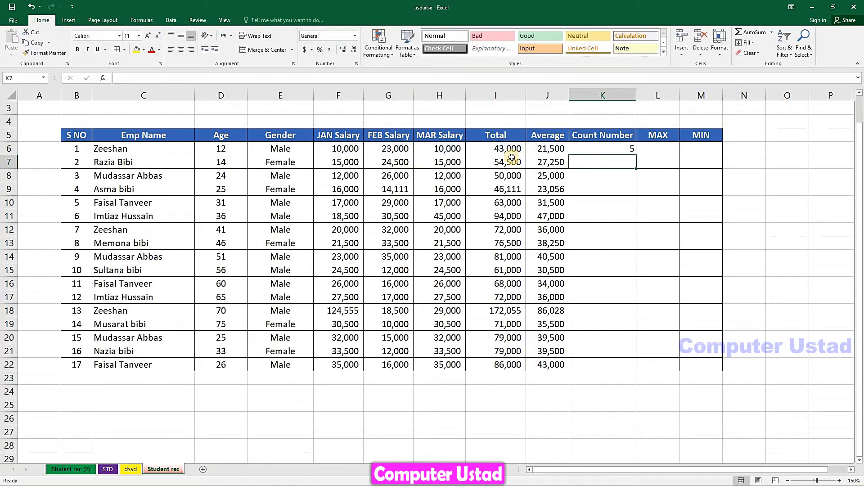
{"action": "left_click", "coordinate": [593, 151]}
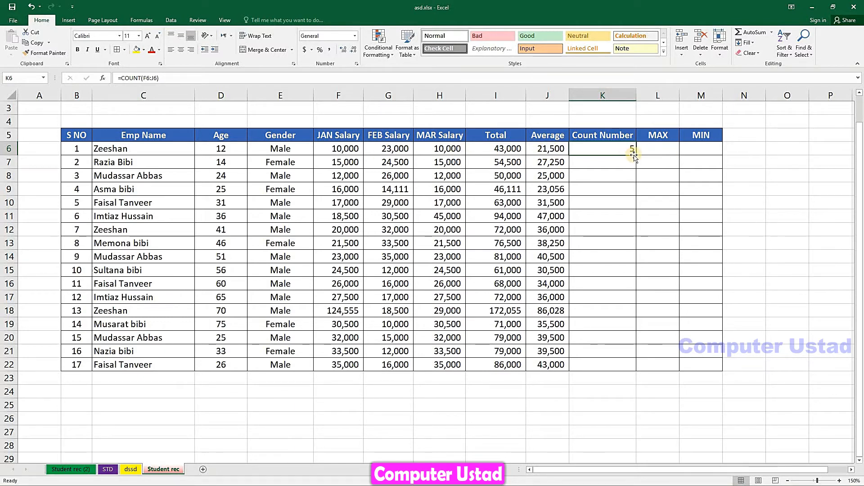
{"action": "left_click_drag", "start_coordinate": [634, 156], "coordinate": [610, 365]}
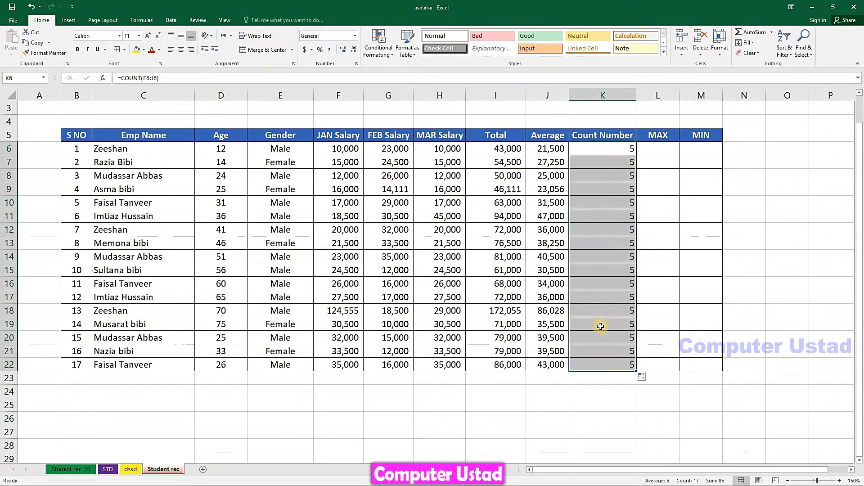
- Go through the counted numeric cells of row 19 one by one, from Average back to JAN Salary
{"action": "left_click", "coordinate": [533, 320]}
{"action": "key", "text": "Left"}
{"action": "key", "text": "Left"}
{"action": "key", "text": "Left"}
{"action": "key", "text": "Left"}
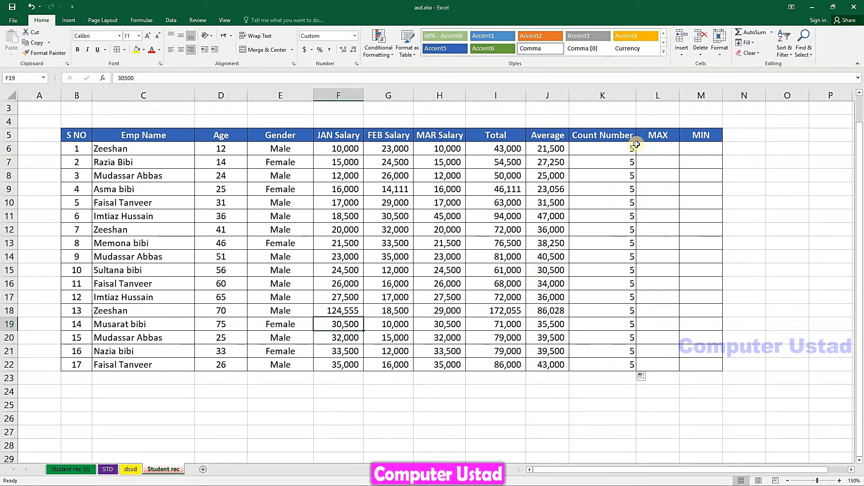
- Insert the Max function over F6:K6 in cell L6 and fill it down the MAX column to row 22
{"action": "left_click", "coordinate": [663, 151]}
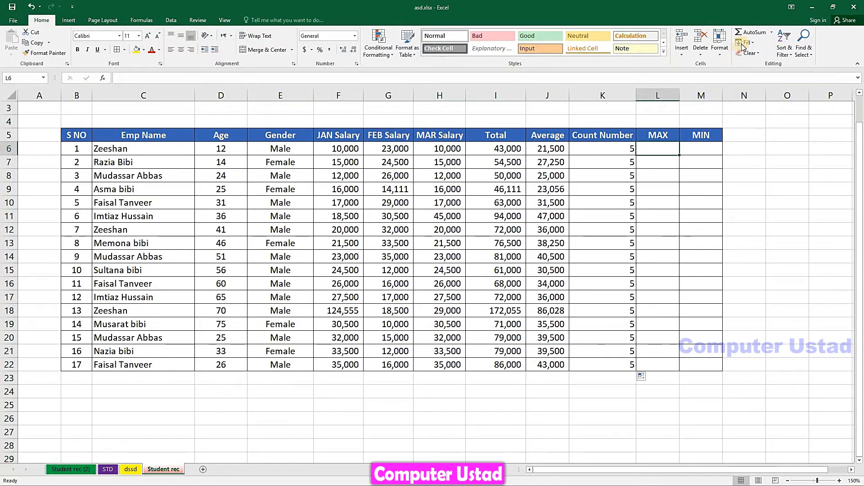
{"action": "left_click", "coordinate": [770, 33]}
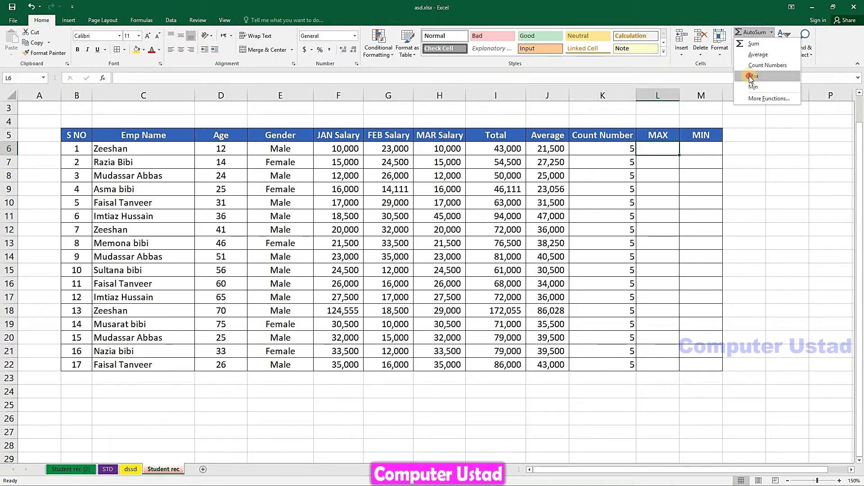
{"action": "left_click", "coordinate": [750, 77]}
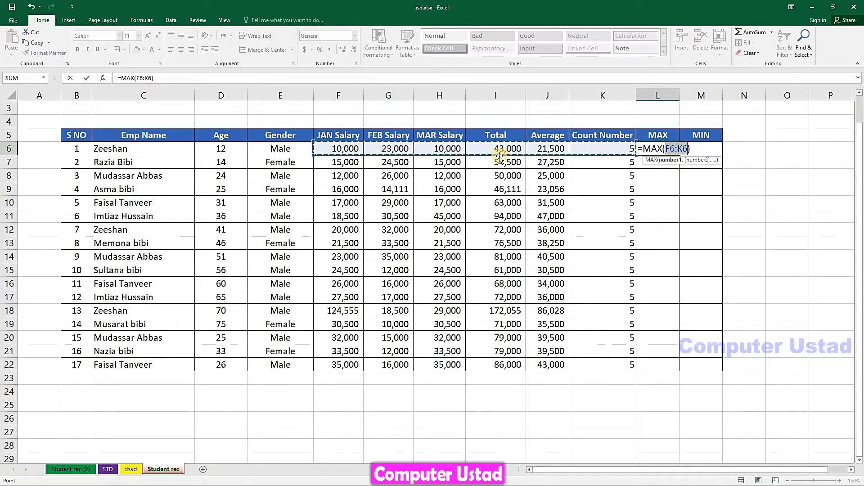
{"action": "key", "text": "ctrl+Return"}
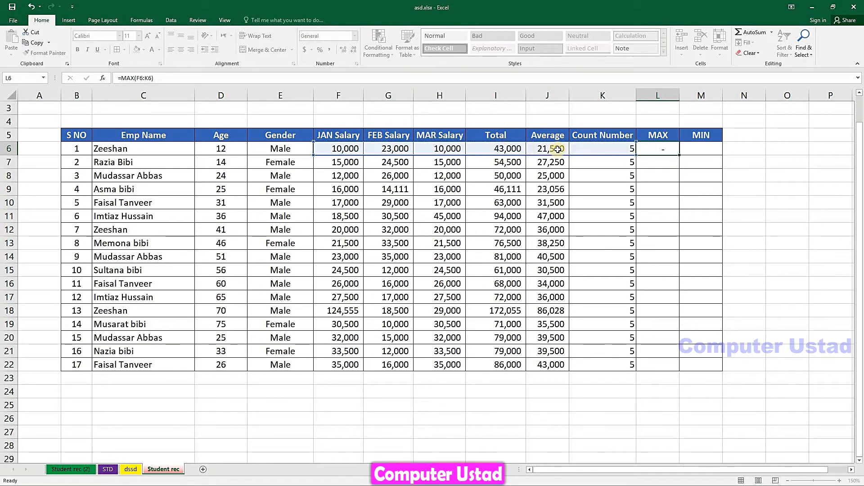
{"action": "key", "text": "Return"}
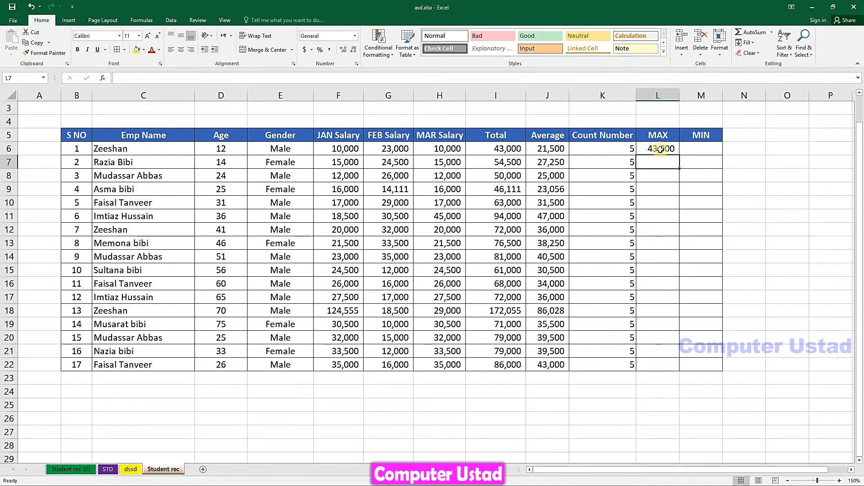
{"action": "left_click", "coordinate": [660, 149]}
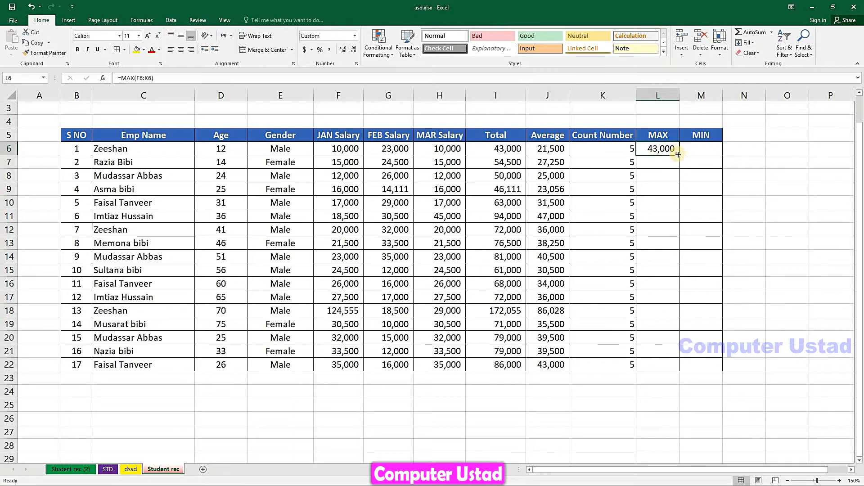
{"action": "left_click_drag", "start_coordinate": [678, 154], "coordinate": [650, 366]}
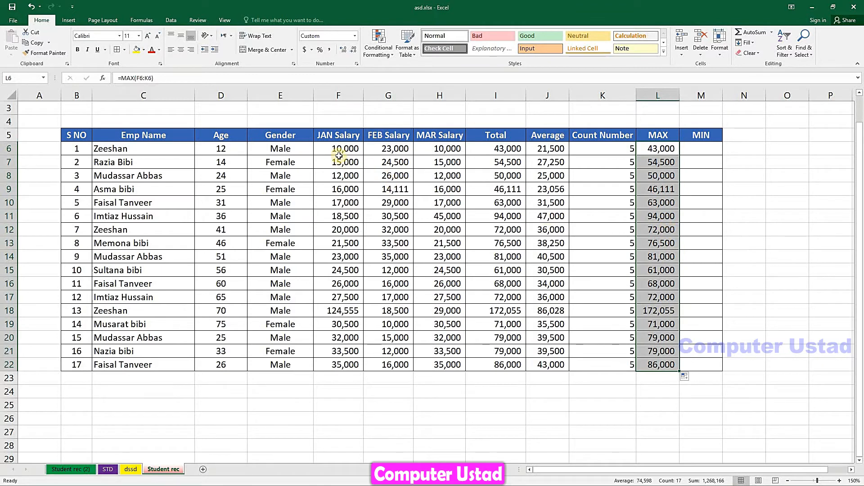
- Compare the MAX results in rows 18, 22, 20 and 19 with the salary, Total and Average values of the same rows
{"action": "left_click_drag", "start_coordinate": [332, 134], "coordinate": [608, 361]}
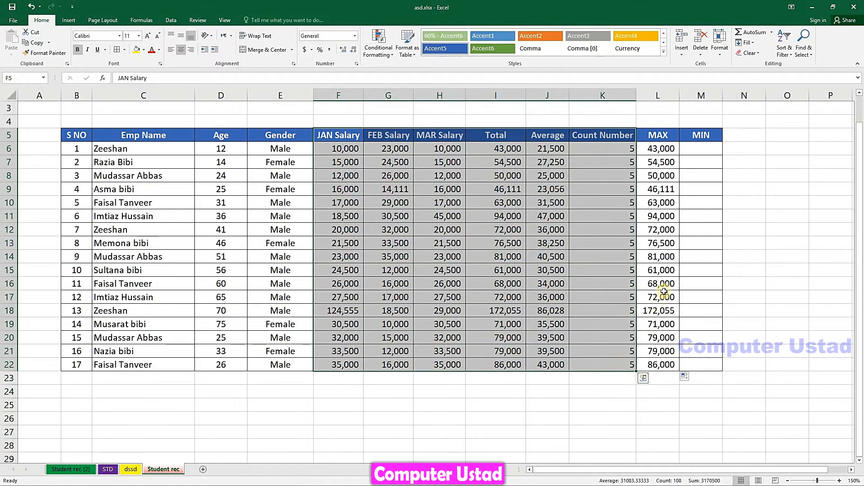
{"action": "left_click", "coordinate": [655, 311]}
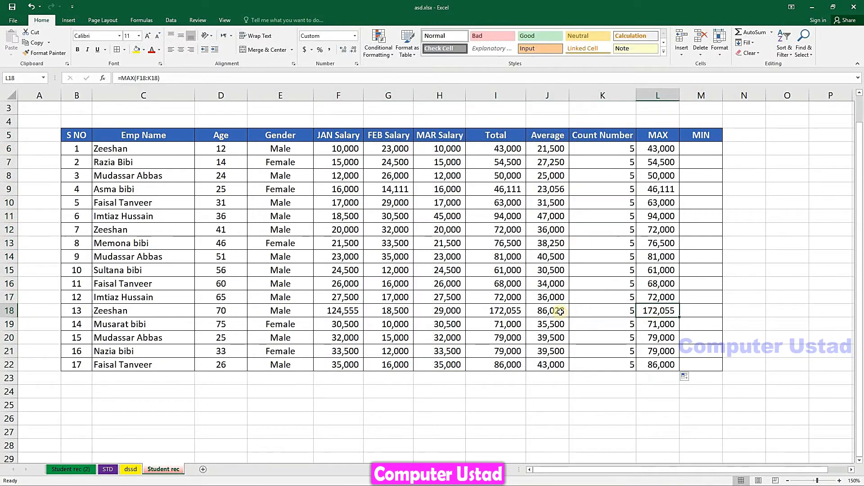
{"action": "left_click", "coordinate": [494, 314]}
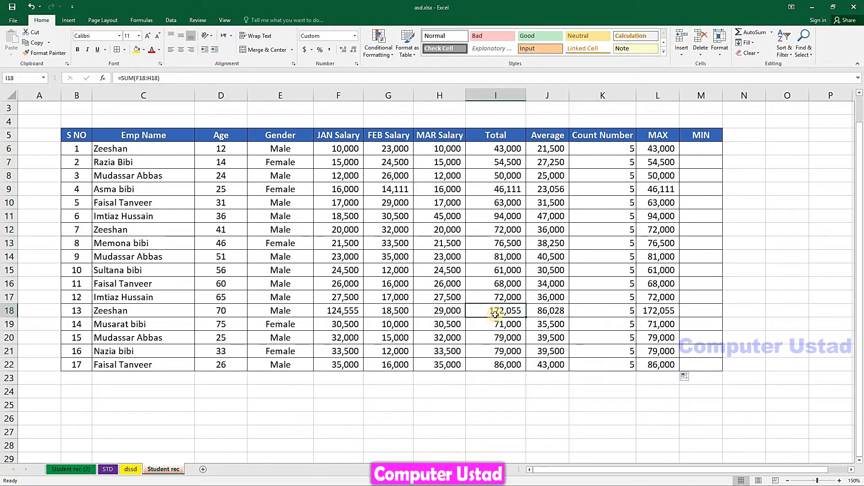
{"action": "left_click", "coordinate": [654, 312]}
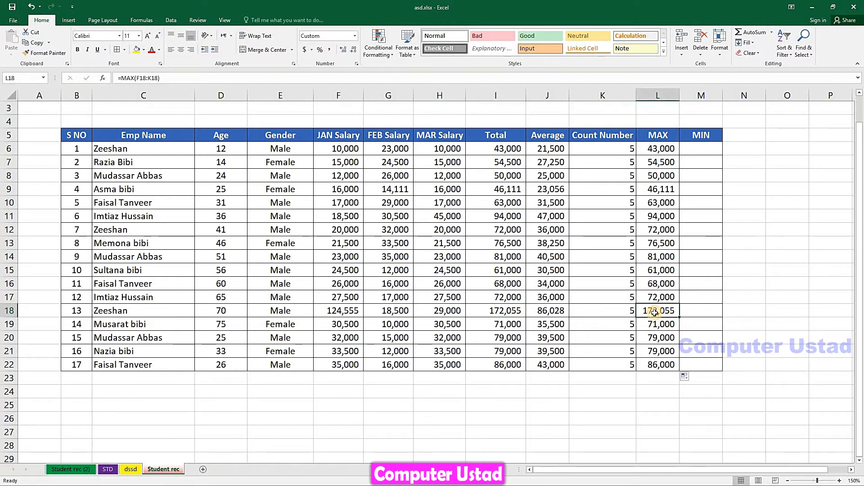
{"action": "left_click", "coordinate": [660, 365]}
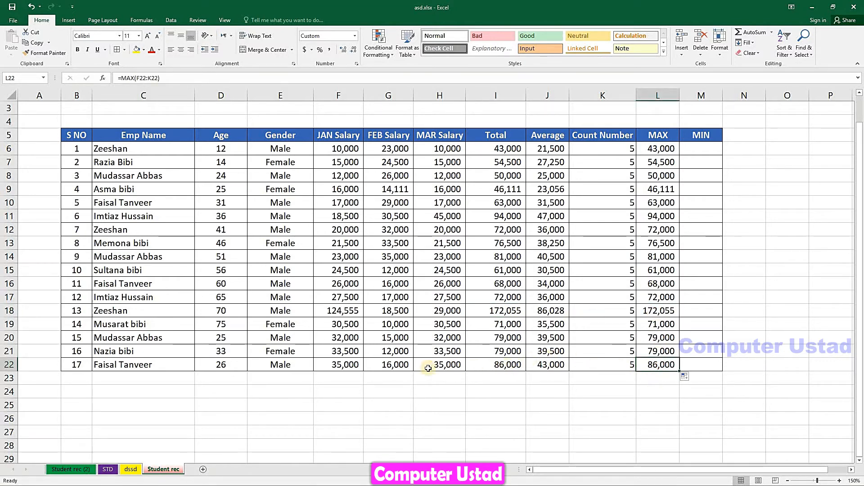
{"action": "left_click_drag", "start_coordinate": [346, 366], "coordinate": [559, 368]}
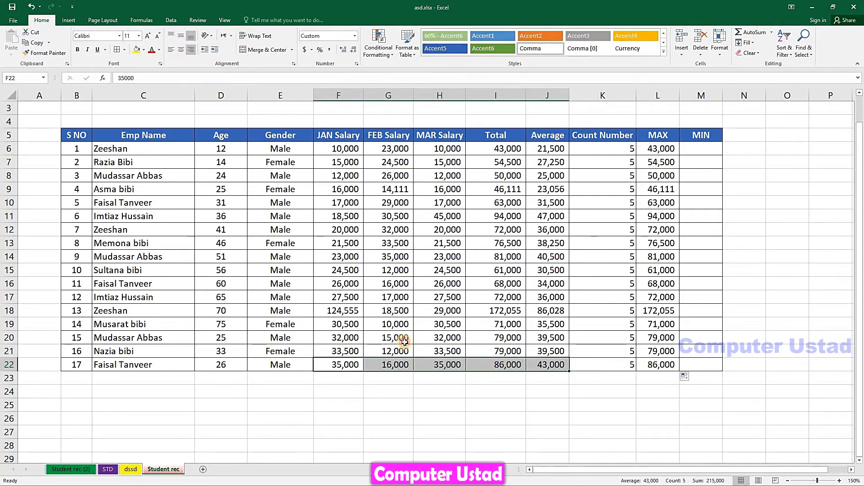
{"action": "left_click_drag", "start_coordinate": [342, 337], "coordinate": [546, 337]}
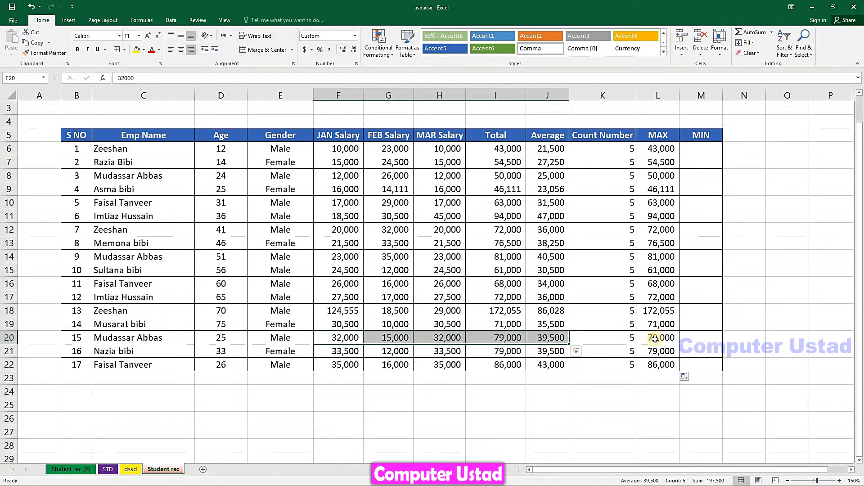
{"action": "left_click_drag", "start_coordinate": [353, 324], "coordinate": [577, 323]}
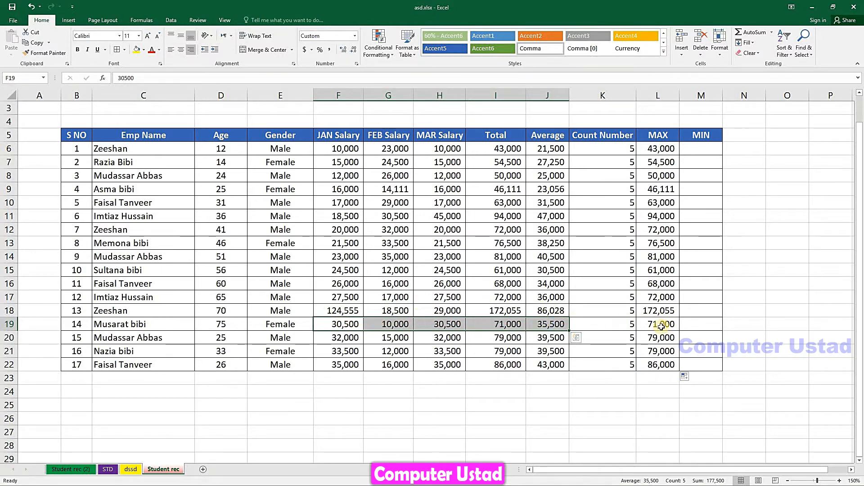
- Insert the Min function over F6:L6 in cell M6 and fill it down the MIN column to row 22
{"action": "left_click", "coordinate": [709, 151]}
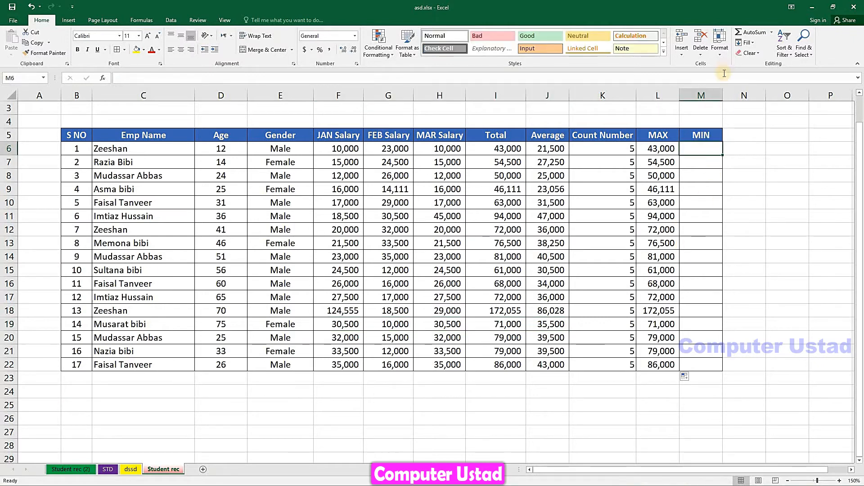
{"action": "left_click", "coordinate": [771, 32]}
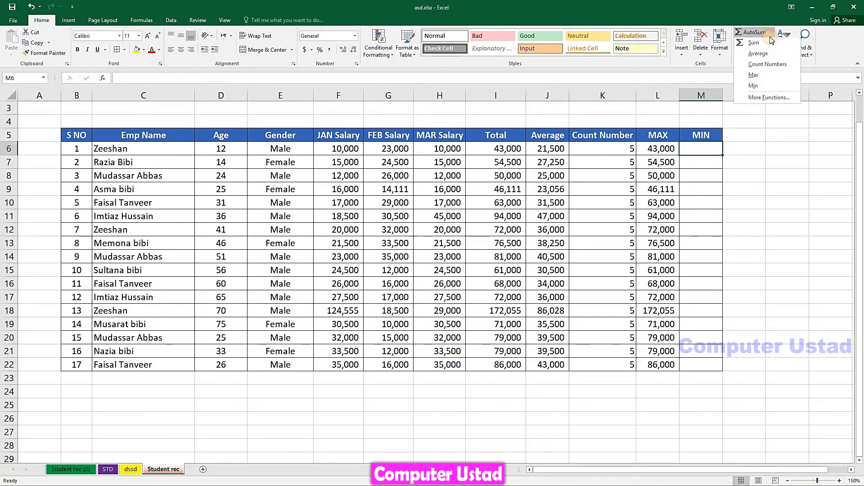
{"action": "left_click", "coordinate": [760, 87]}
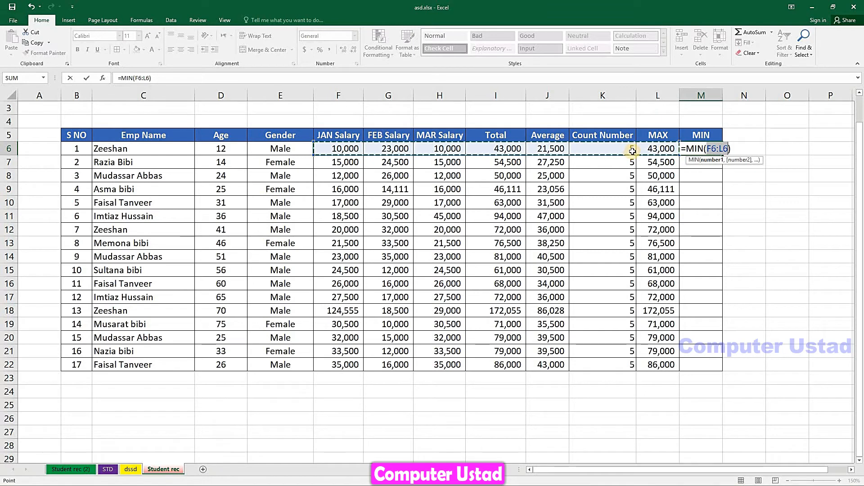
{"action": "key", "text": "Return"}
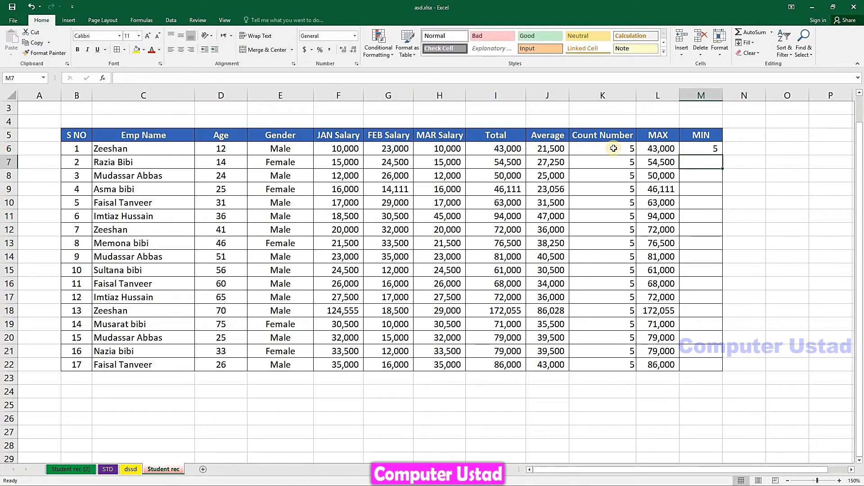
{"action": "left_click", "coordinate": [714, 149]}
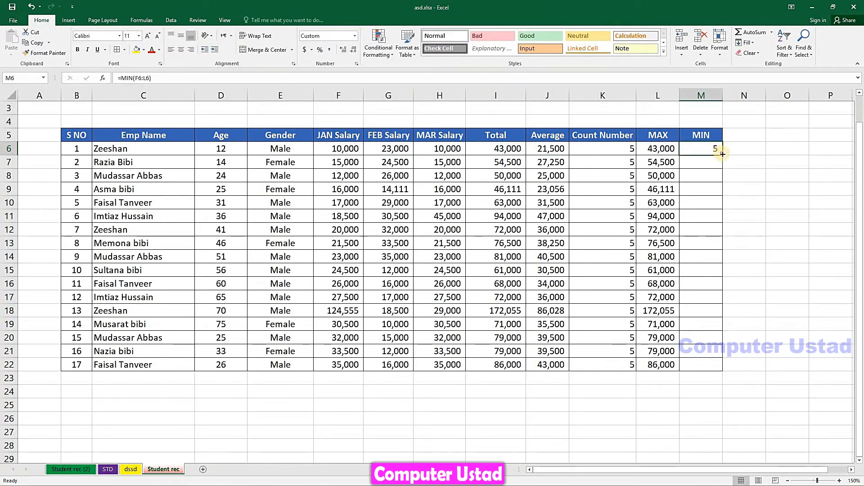
{"action": "left_click_drag", "start_coordinate": [723, 154], "coordinate": [717, 368]}
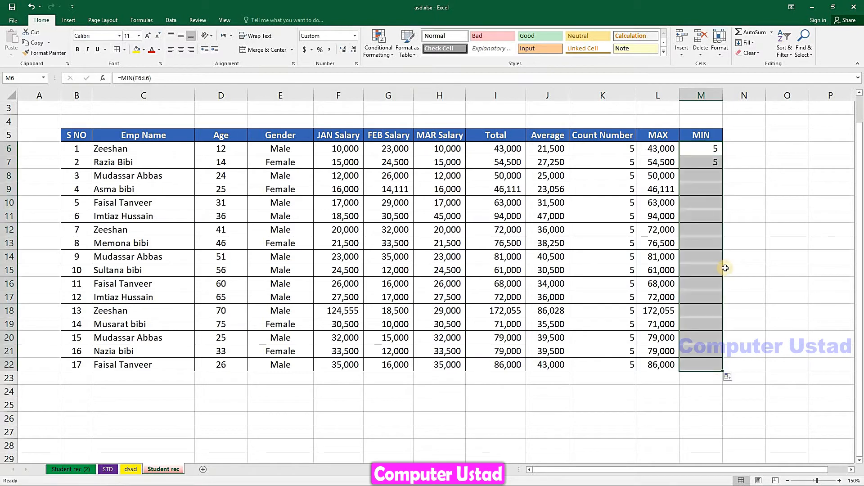
- Overwrite the Count Number formula in cell K13 with 12 and highlight F13:K13 to check the row's minimum
{"action": "left_click", "coordinate": [601, 248]}
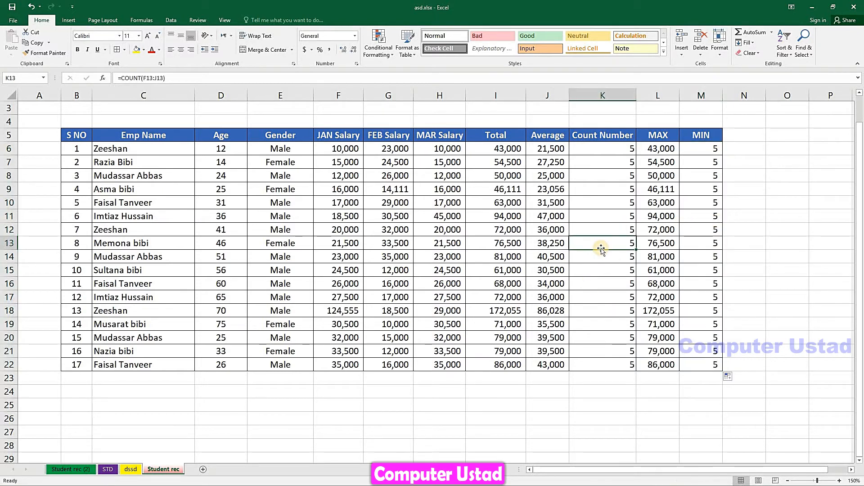
{"action": "type", "text": "12"}
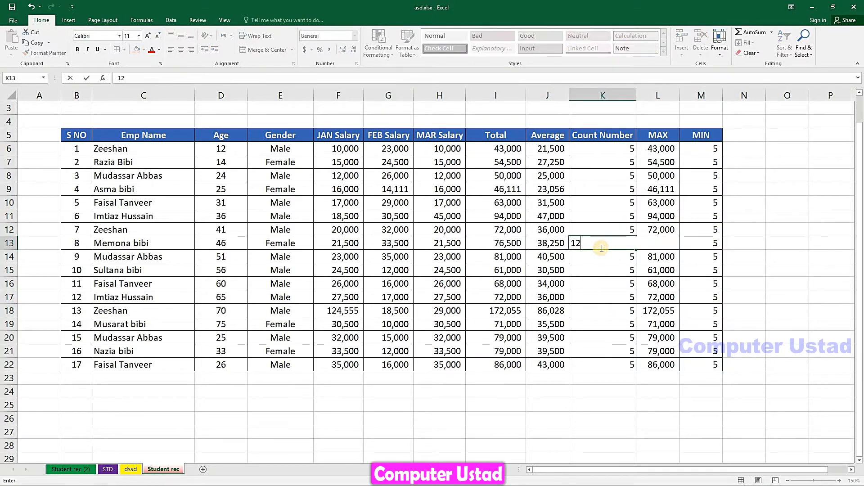
{"action": "key", "text": "Return"}
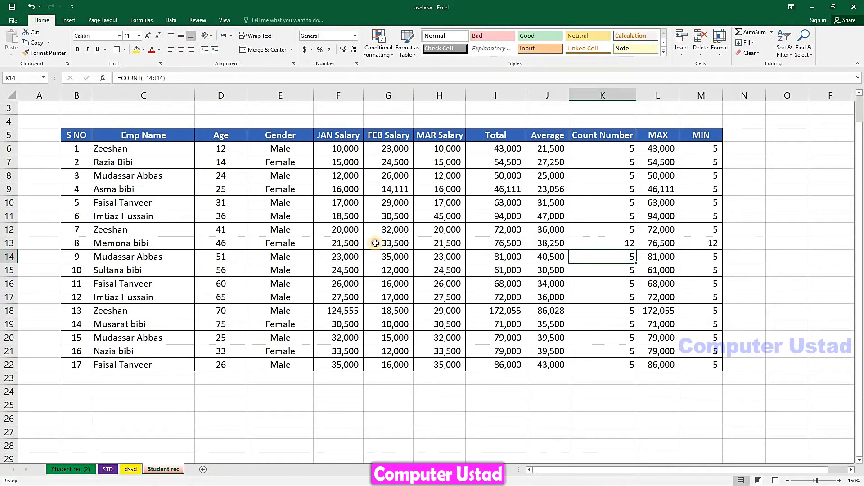
{"action": "left_click_drag", "start_coordinate": [333, 244], "coordinate": [594, 246]}
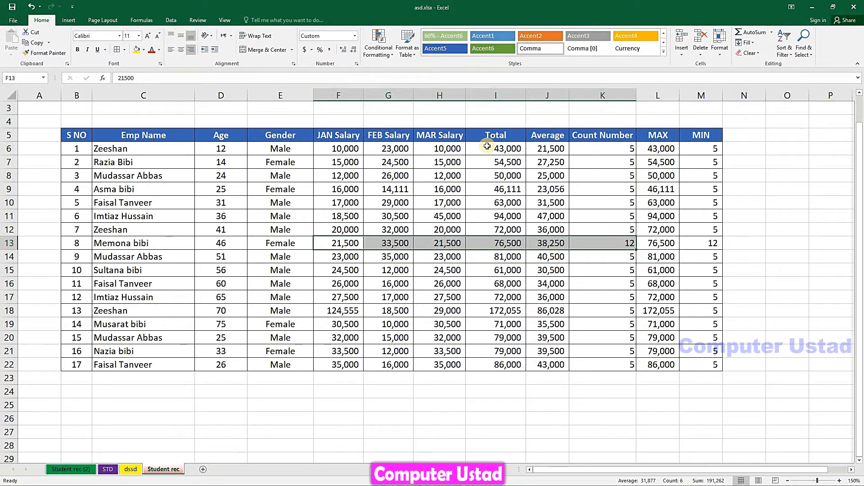
{"action": "left_click_drag", "start_coordinate": [484, 136], "coordinate": [696, 364]}
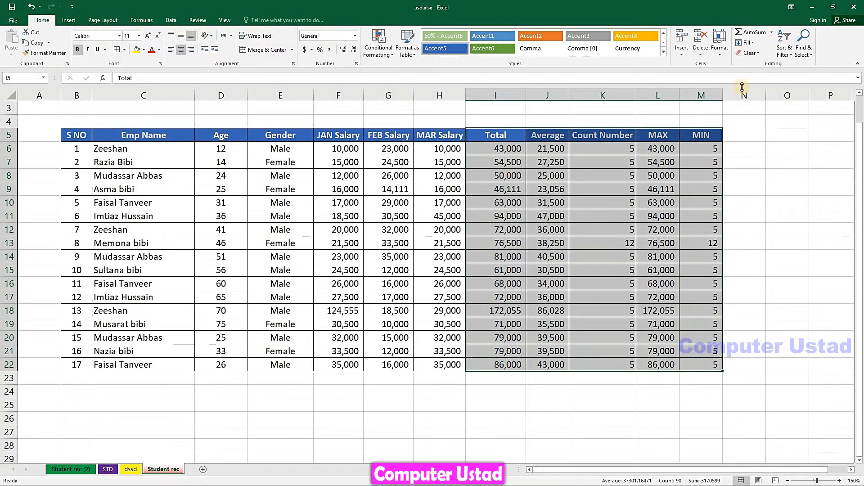
{"action": "left_click", "coordinate": [771, 33]}
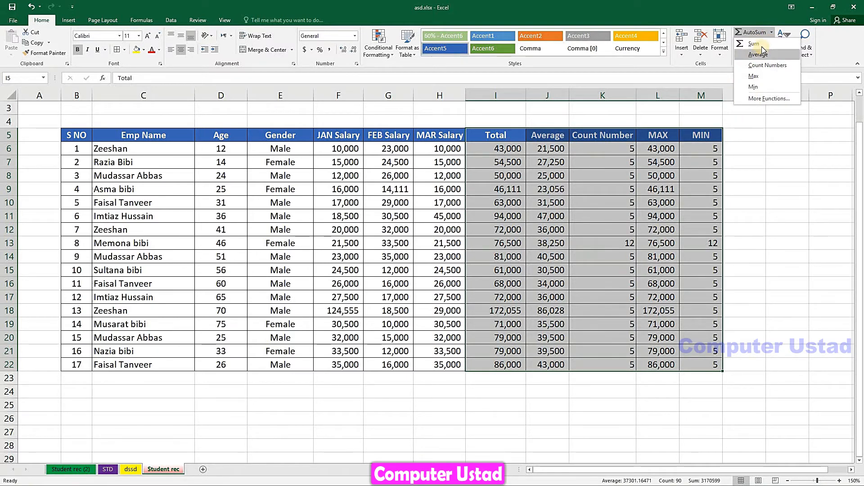
{"action": "left_click", "coordinate": [682, 167]}
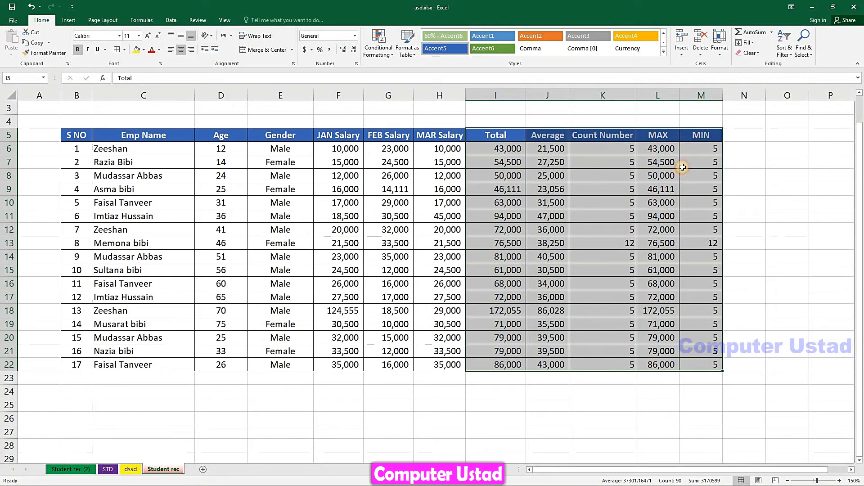
{"action": "left_click", "coordinate": [696, 148]}
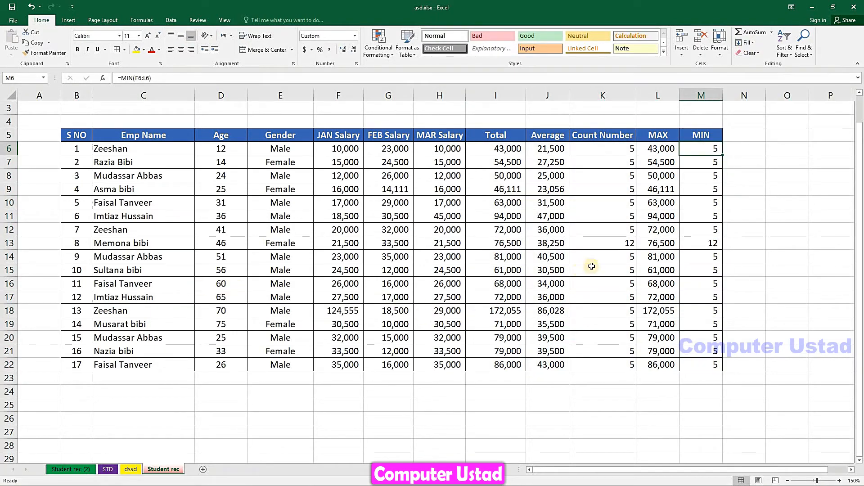
- Enter 10 in cell N7 beside the table and fill the value down column N to row 22
{"action": "left_click", "coordinate": [753, 168]}
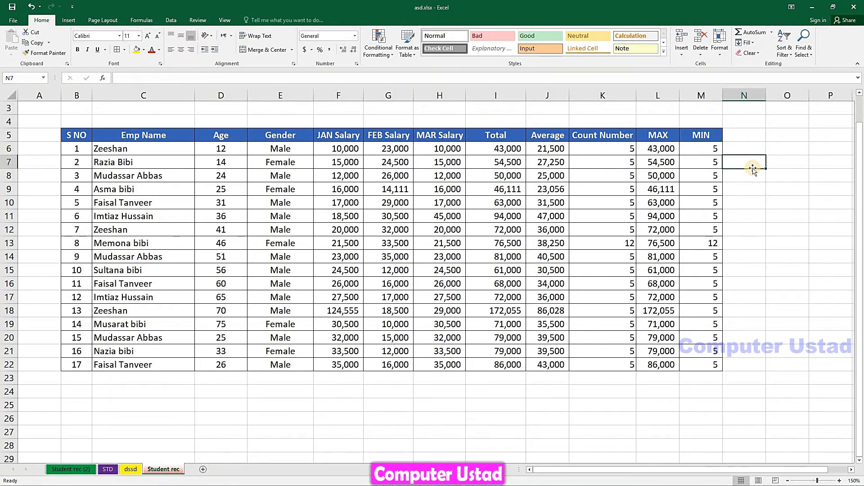
{"action": "type", "text": "10"}
{"action": "key", "text": "Return"}
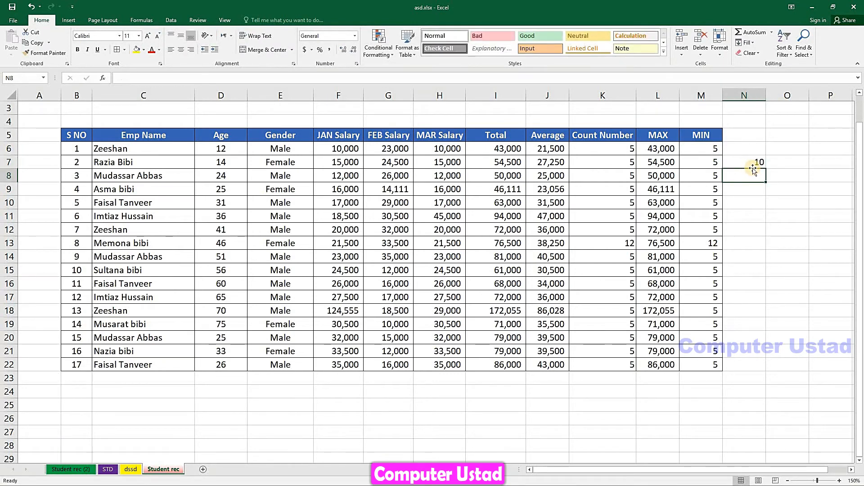
{"action": "left_click", "coordinate": [751, 161]}
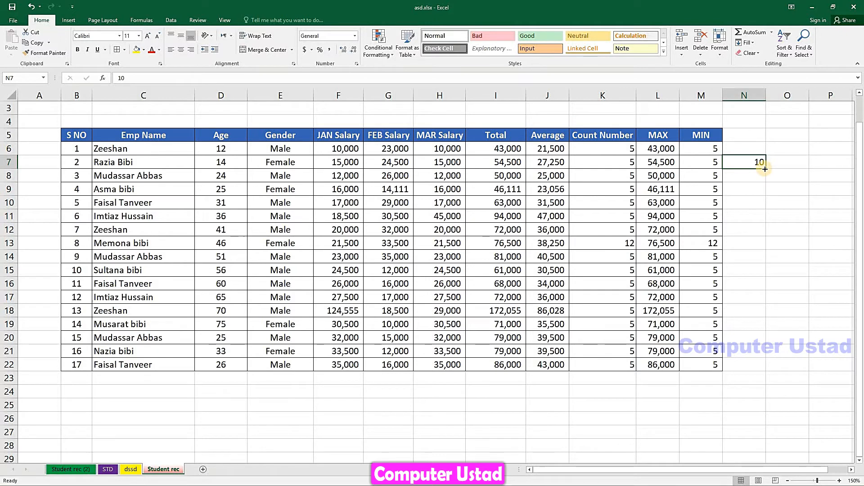
{"action": "left_click_drag", "start_coordinate": [765, 169], "coordinate": [777, 367]}
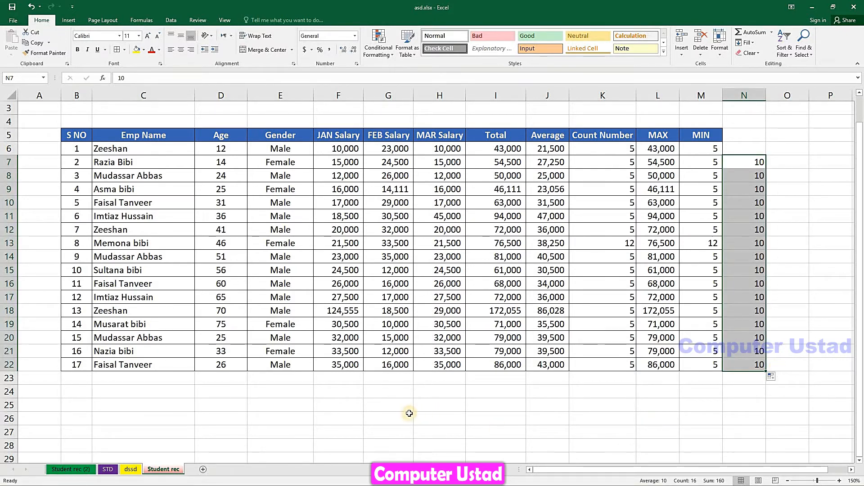
- Enter 12 in cell G25 below the table and fill it down to G35 with the Fill Down command
{"action": "left_click", "coordinate": [385, 404]}
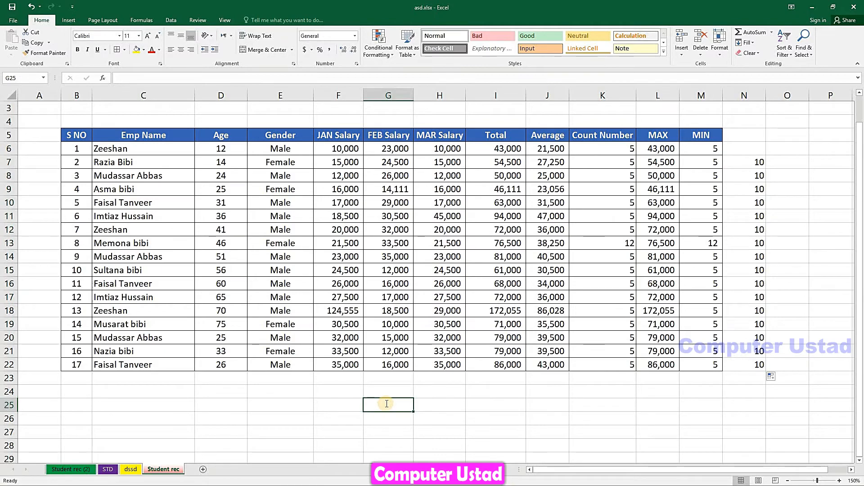
{"action": "type", "text": "12"}
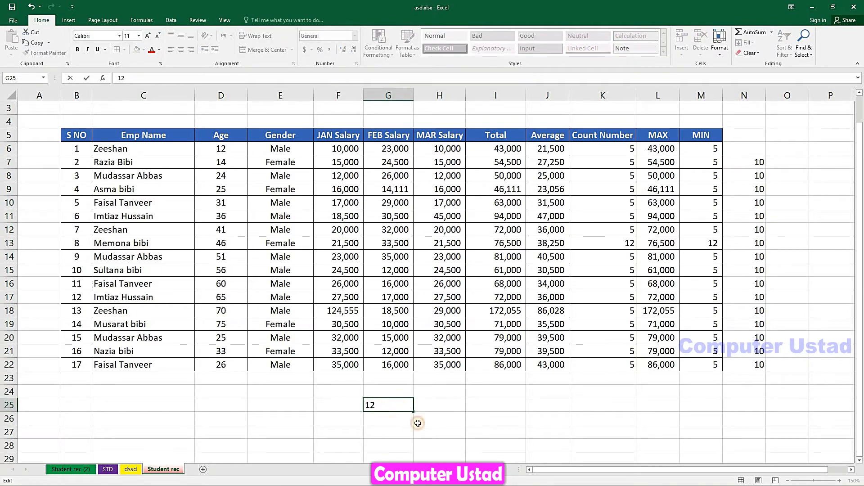
{"action": "key", "text": "Return"}
{"action": "key", "text": "Return"}
{"action": "left_click", "coordinate": [860, 462]}
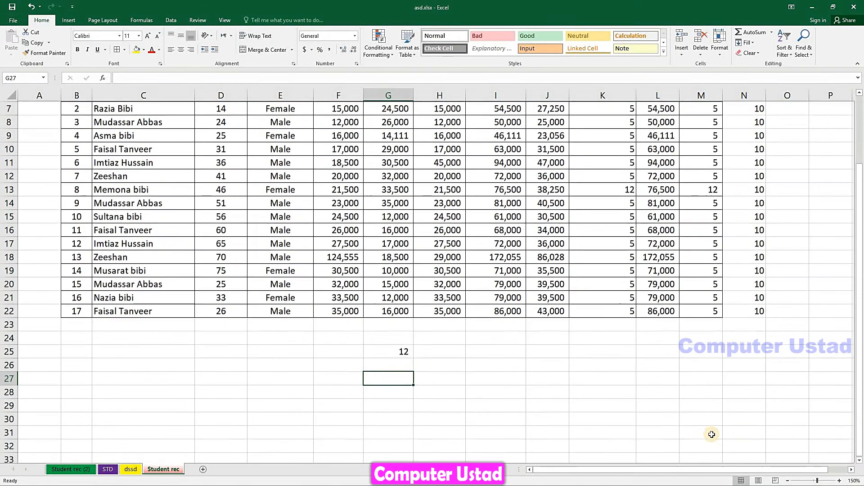
{"action": "left_click", "coordinate": [859, 462]}
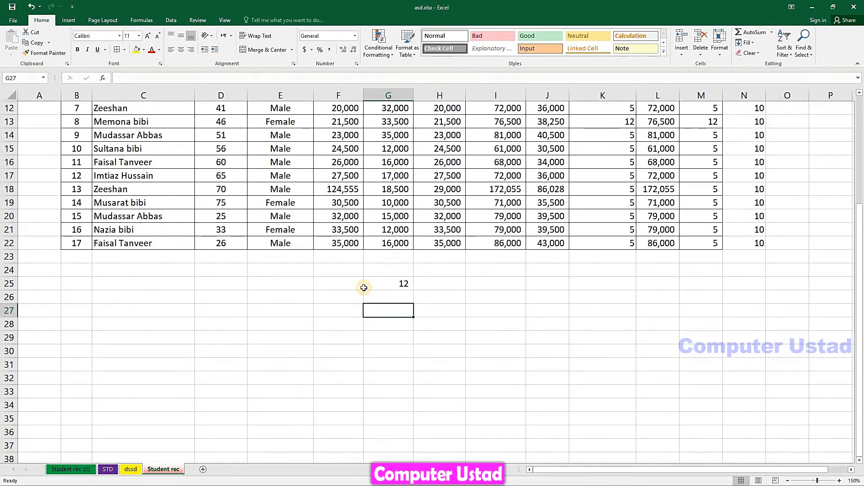
{"action": "left_click_drag", "start_coordinate": [387, 283], "coordinate": [403, 418]}
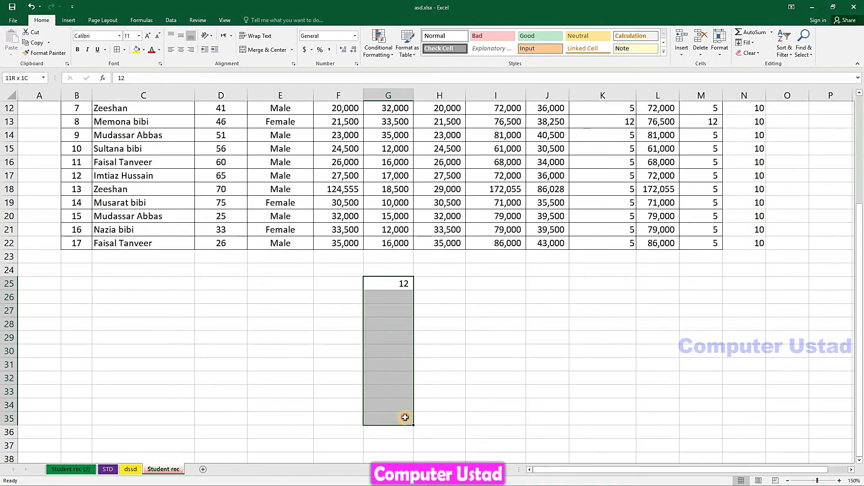
{"action": "left_click", "coordinate": [747, 42]}
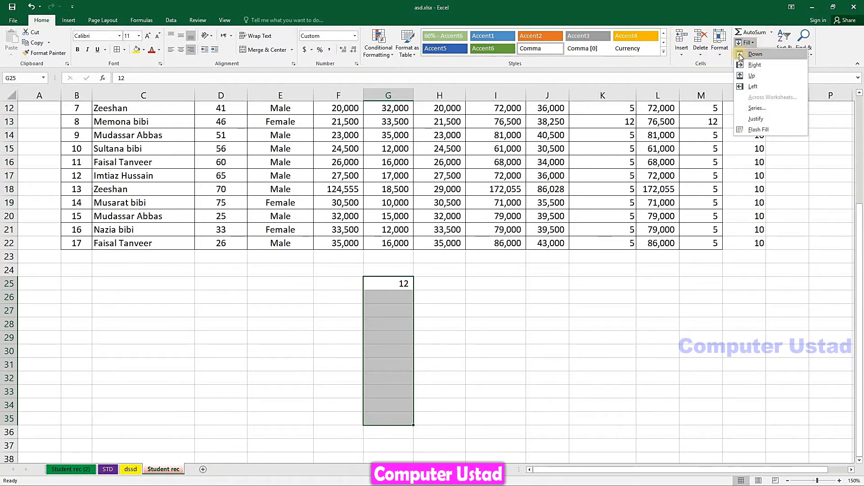
{"action": "left_click", "coordinate": [740, 54]}
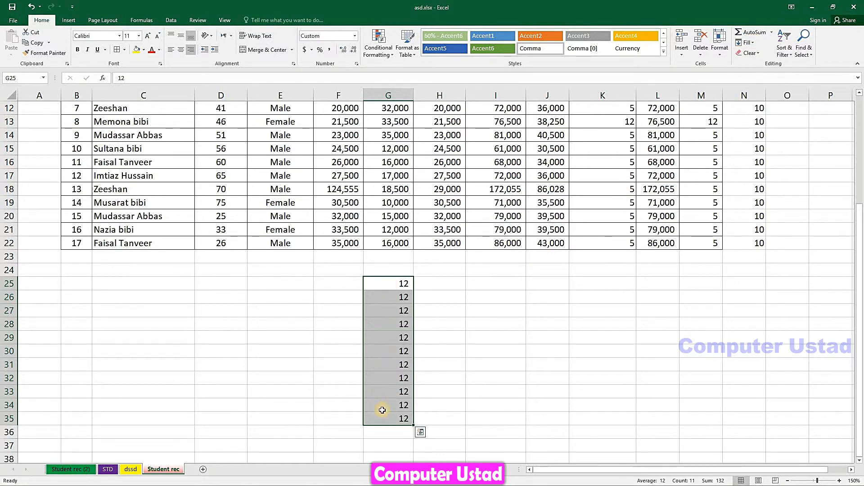
- Enter 15 in cell I30 and fill it across the row to P30 with the Fill Right command
{"action": "left_click", "coordinate": [495, 346]}
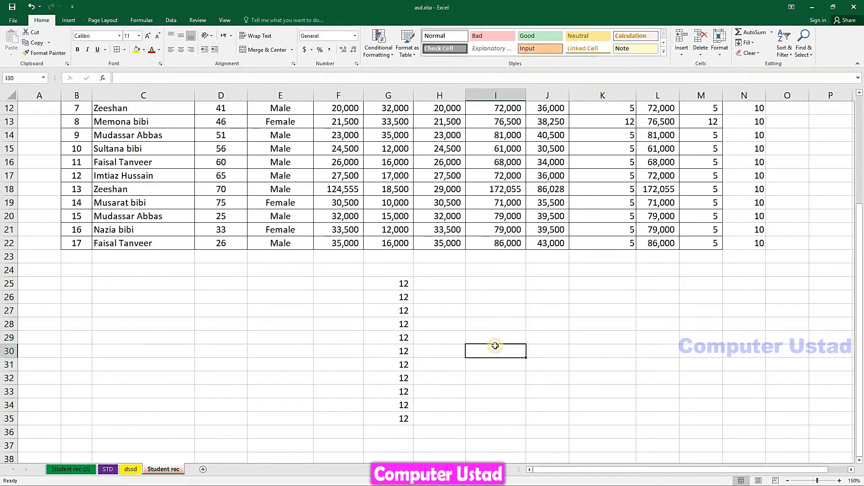
{"action": "type", "text": "15"}
{"action": "left_click", "coordinate": [550, 348]}
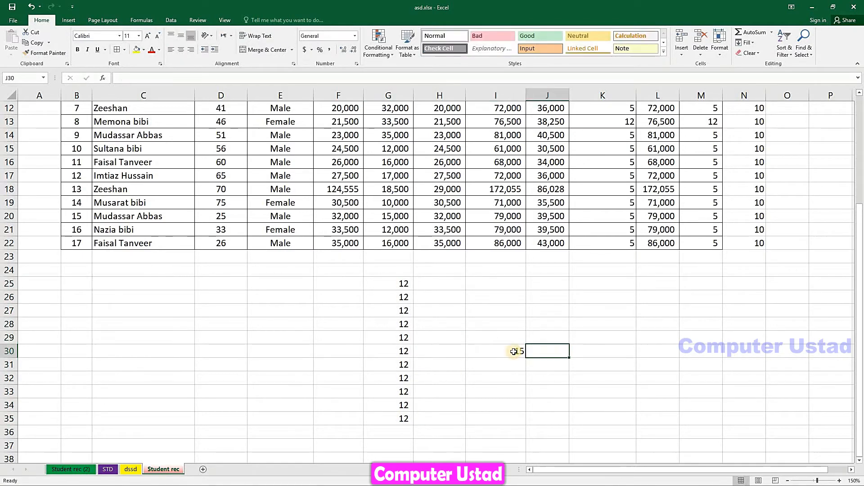
{"action": "left_click_drag", "start_coordinate": [504, 354], "coordinate": [818, 349]}
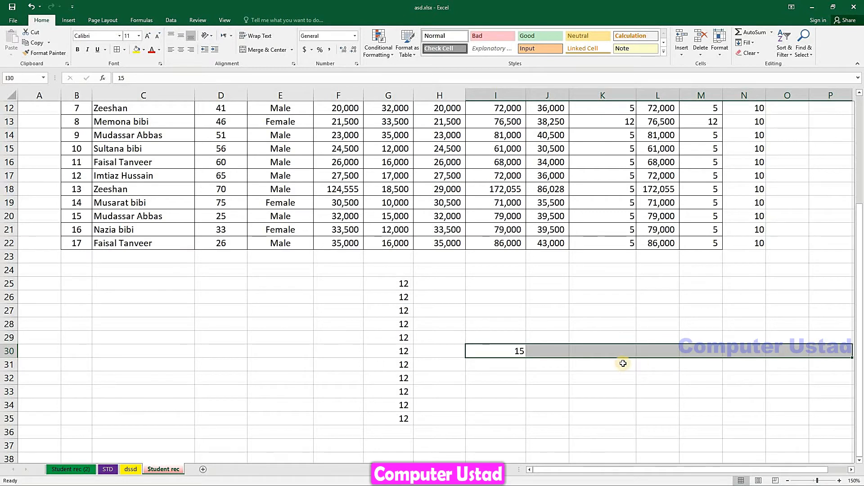
{"action": "left_click", "coordinate": [752, 43]}
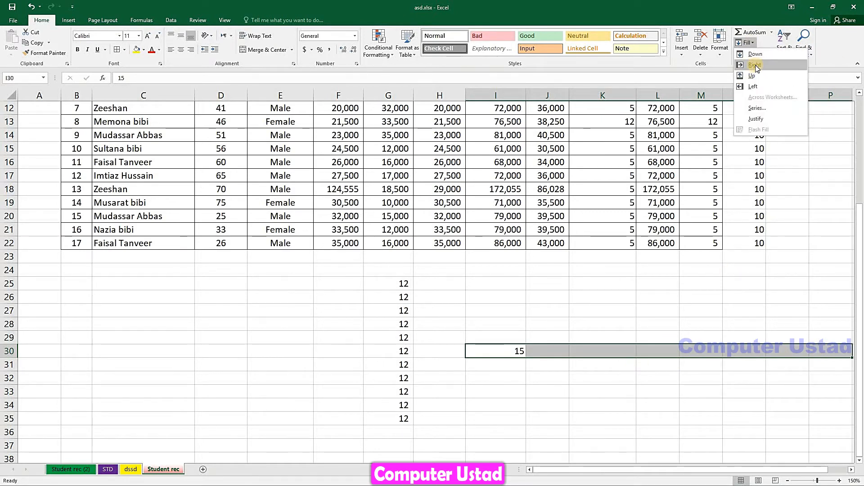
{"action": "left_click", "coordinate": [755, 67]}
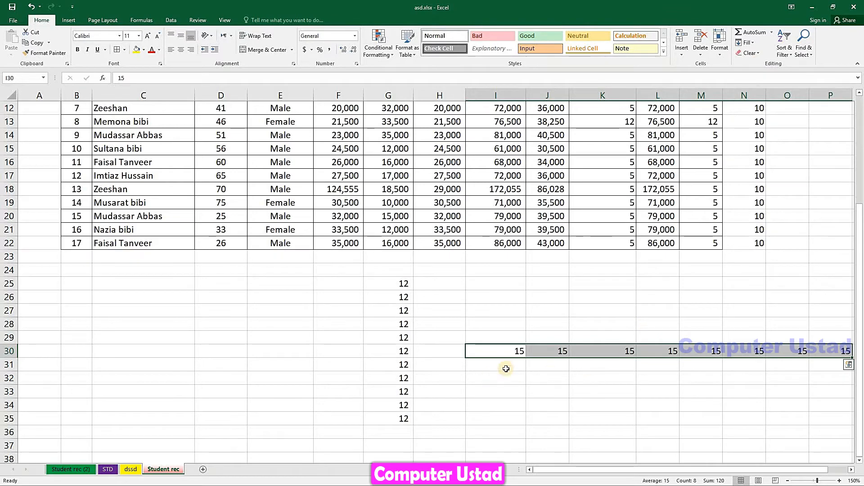
- Enter 16 in cell T24 and fill it upward to T13 with the Fill Up command
{"action": "left_click", "coordinate": [851, 471]}
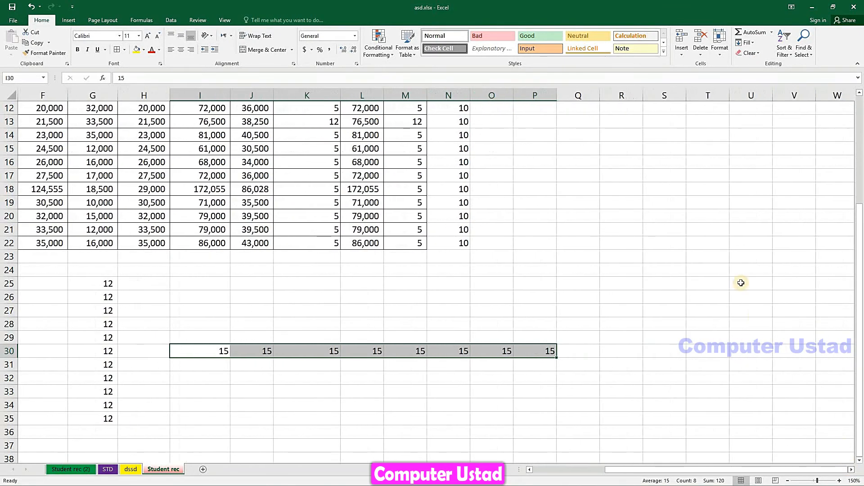
{"action": "left_click", "coordinate": [755, 43]}
{"action": "left_click", "coordinate": [720, 237]}
{"action": "left_click", "coordinate": [705, 274]}
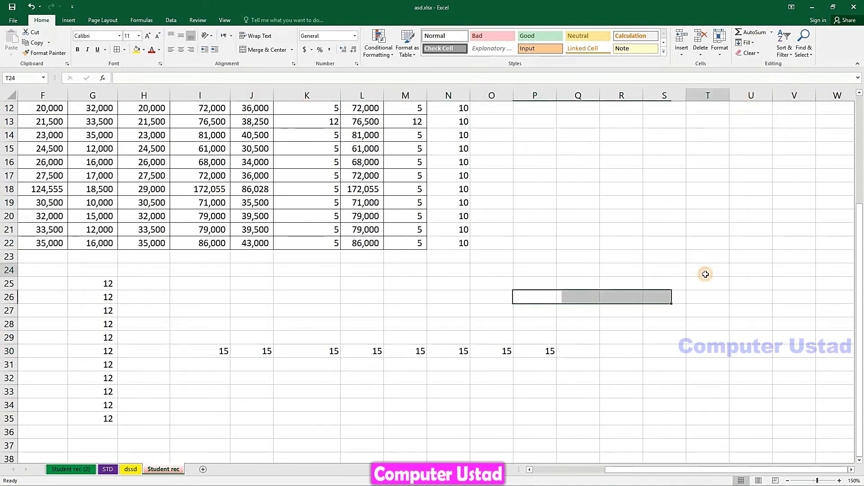
{"action": "type", "text": "1"}
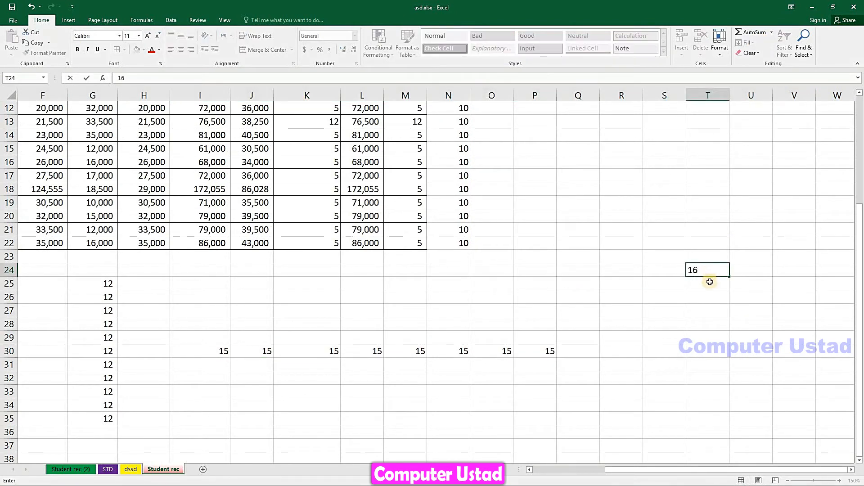
{"action": "type", "text": "6"}
{"action": "key", "text": "Return"}
{"action": "left_click_drag", "start_coordinate": [709, 270], "coordinate": [711, 120]}
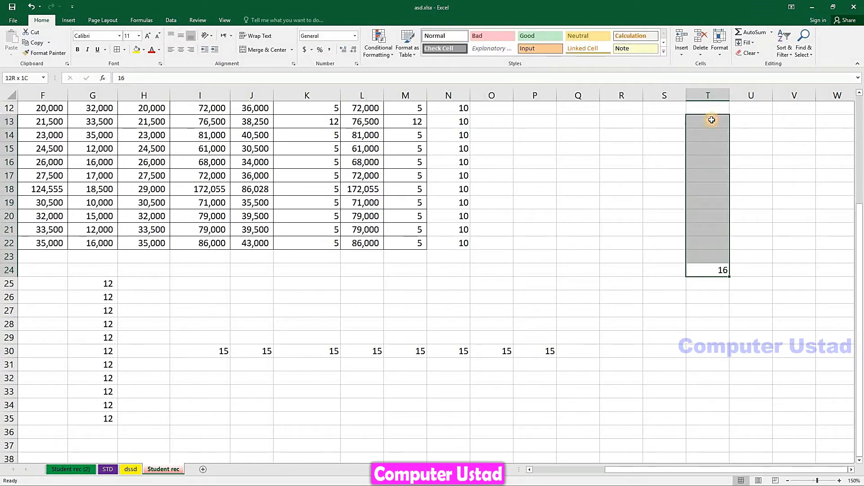
{"action": "left_click", "coordinate": [753, 41]}
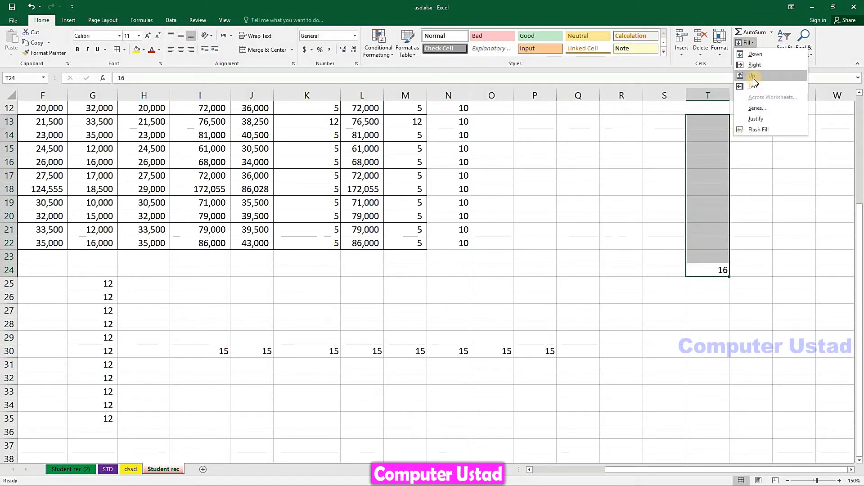
{"action": "left_click", "coordinate": [753, 78]}
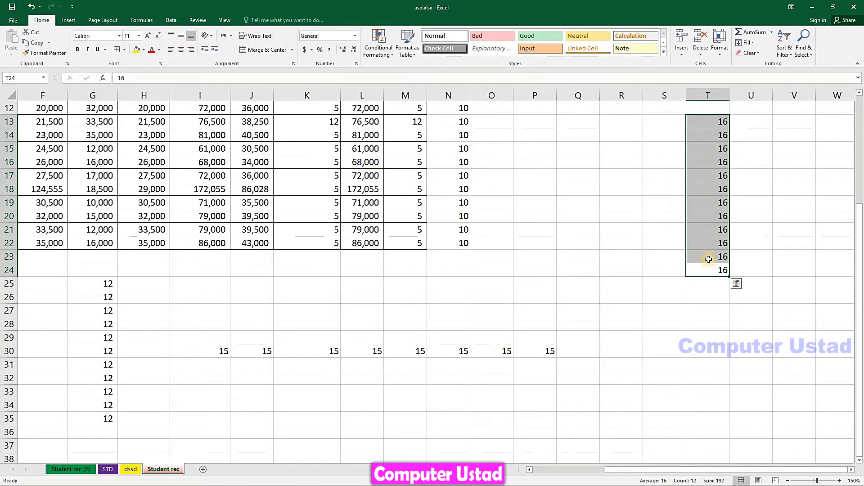
- Enter 156 in cell R25 and fill it back across the row to K25 with the Fill Left command
{"action": "left_click", "coordinate": [628, 284]}
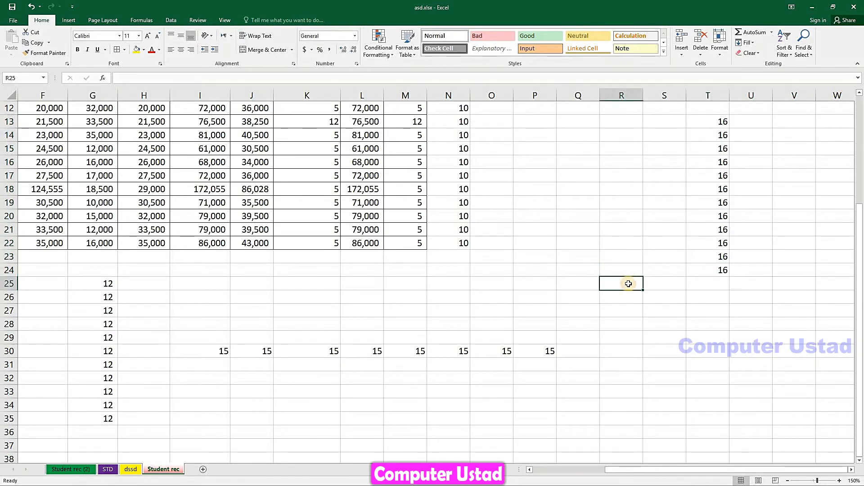
{"action": "type", "text": "156"}
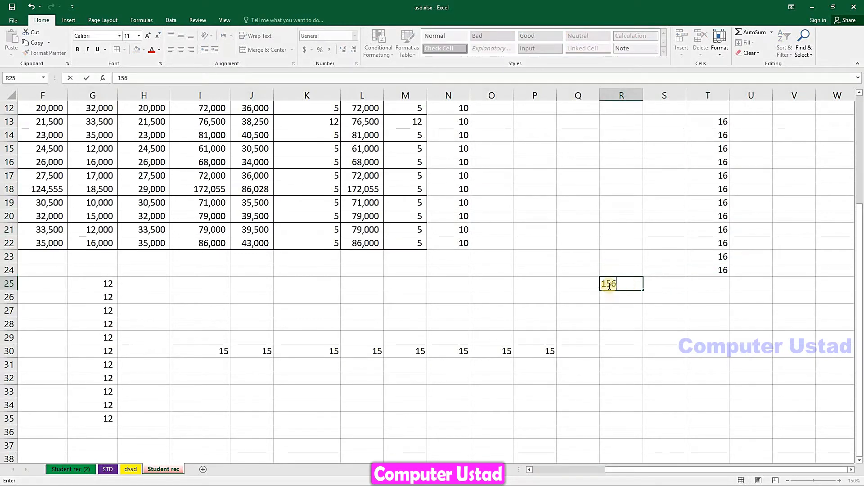
{"action": "left_click", "coordinate": [652, 281]}
{"action": "left_click_drag", "start_coordinate": [626, 284], "coordinate": [301, 281]}
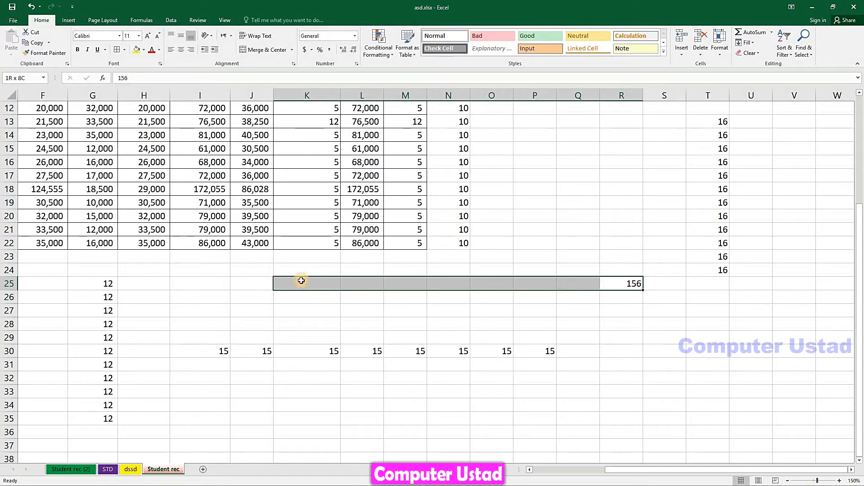
{"action": "left_click", "coordinate": [751, 42]}
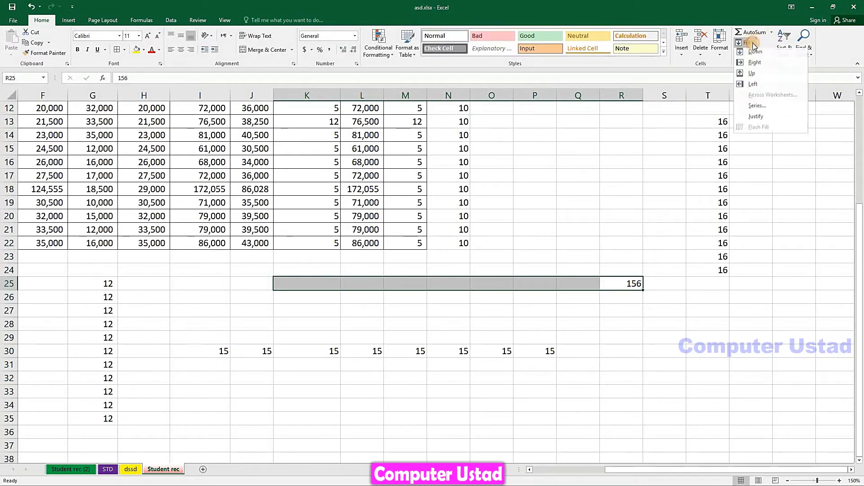
{"action": "left_click", "coordinate": [753, 87]}
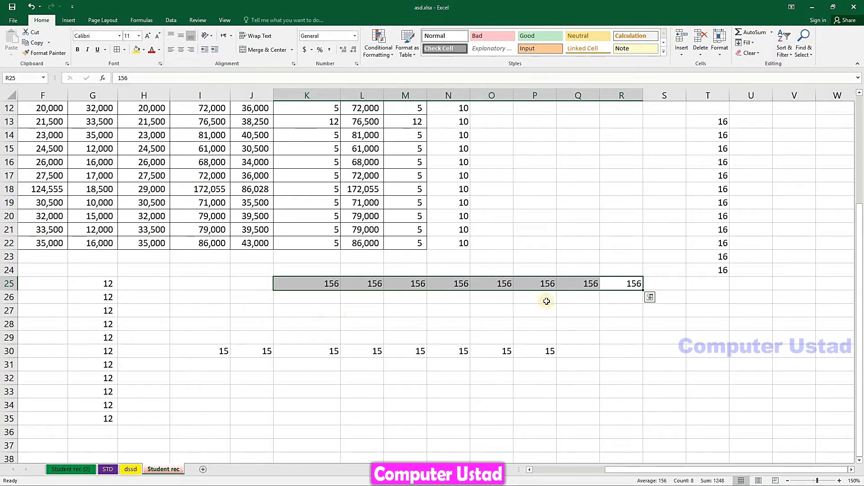
- Enter 156 in cell S22 and AutoFill it to P22, up to row 14, down to row 35 and across to column V
{"action": "left_click", "coordinate": [647, 243]}
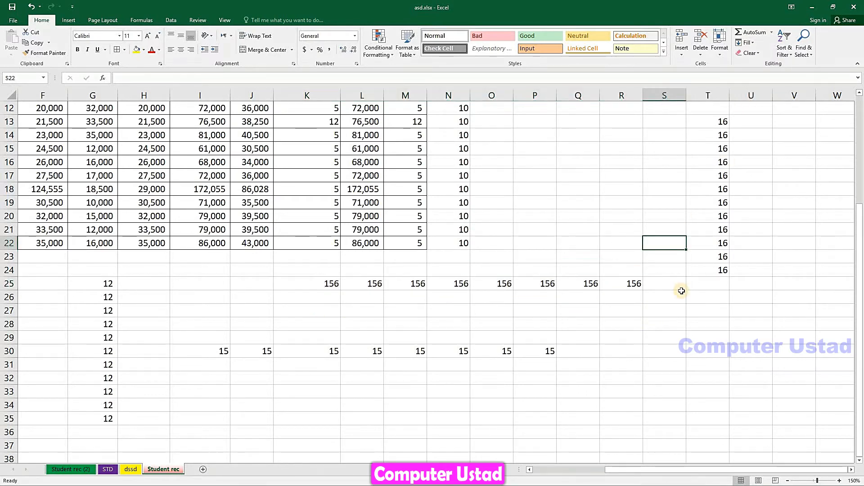
{"action": "type", "text": "156"}
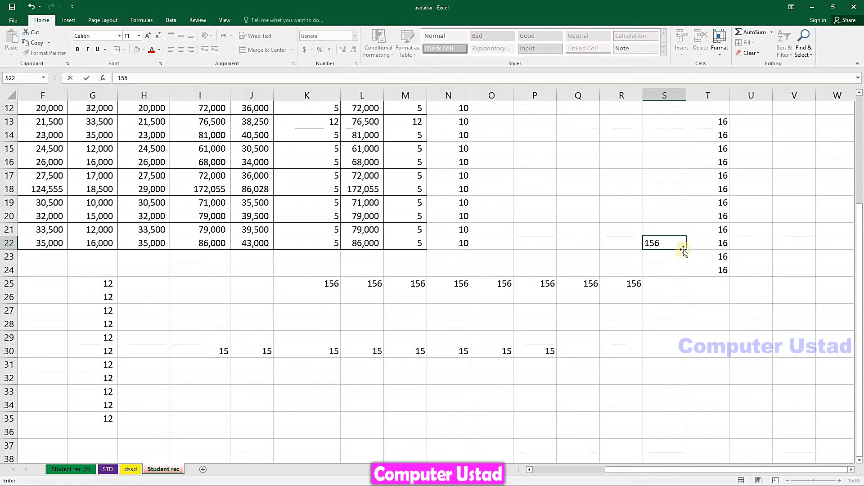
{"action": "left_click_drag", "start_coordinate": [686, 249], "coordinate": [506, 203]}
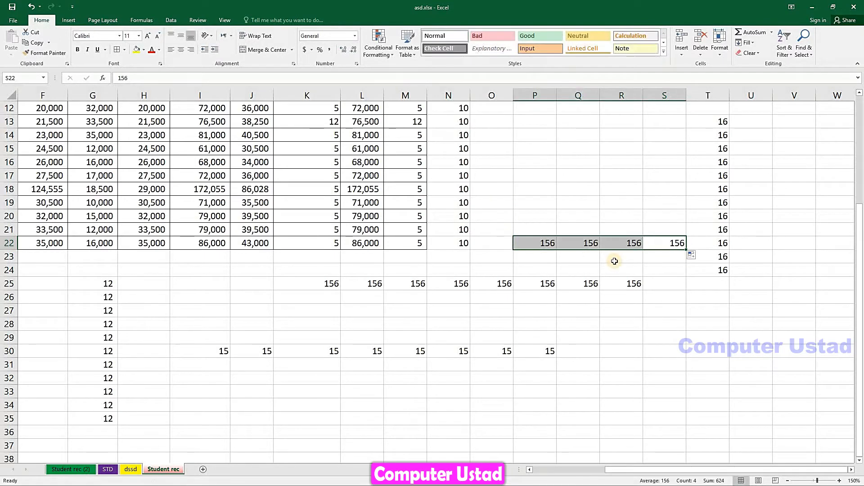
{"action": "left_click_drag", "start_coordinate": [686, 251], "coordinate": [688, 133]}
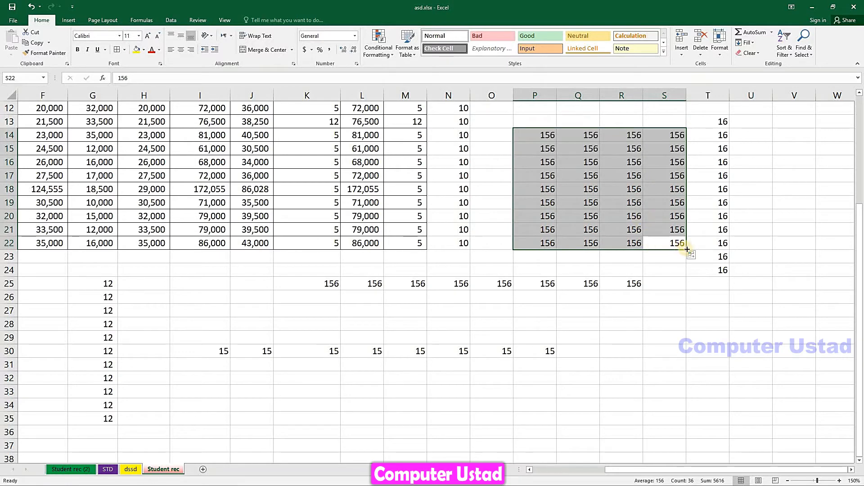
{"action": "left_click_drag", "start_coordinate": [687, 249], "coordinate": [675, 418]}
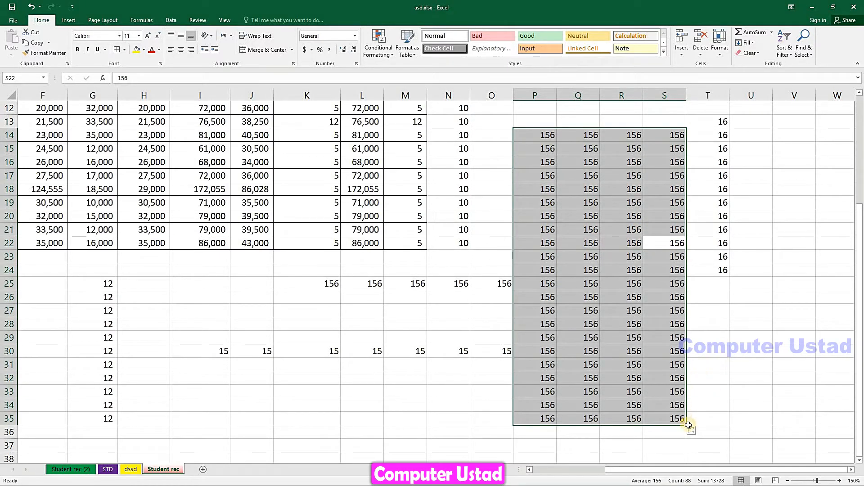
{"action": "left_click_drag", "start_coordinate": [688, 425], "coordinate": [808, 423]}
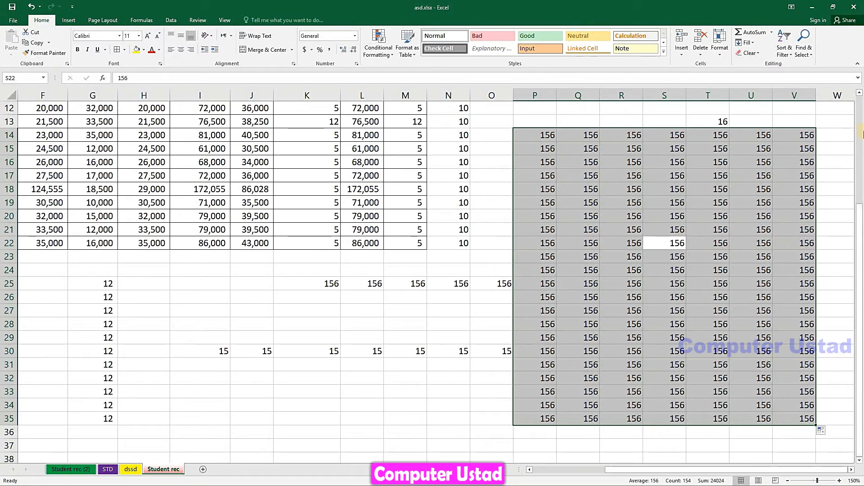
- Clear all content and formatting from N6:O22, and delete the filled values in columns F to P from row 24 down
{"action": "scroll", "coordinate": [858, 228], "scroll_direction": "up", "scroll_amount": 3}
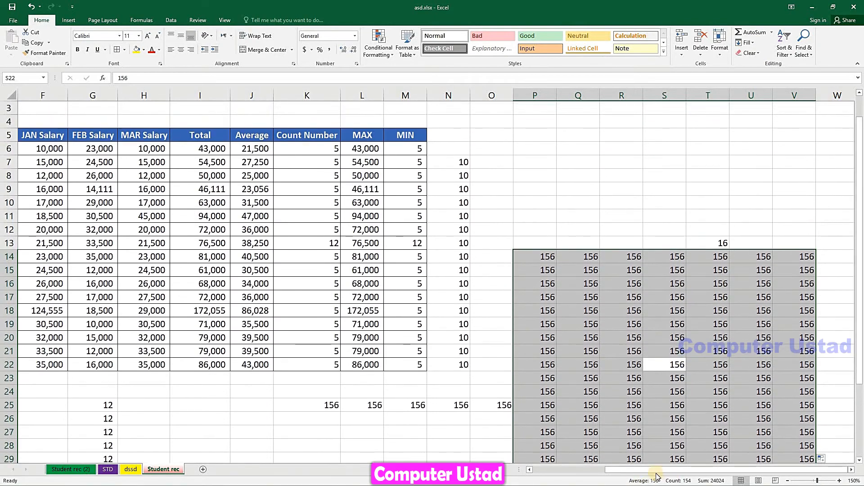
{"action": "left_click_drag", "start_coordinate": [627, 475], "coordinate": [555, 470]}
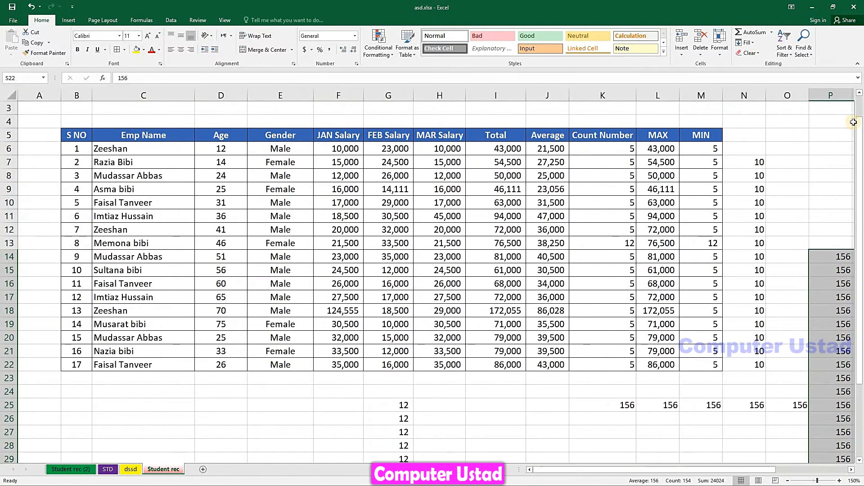
{"action": "left_click", "coordinate": [749, 52]}
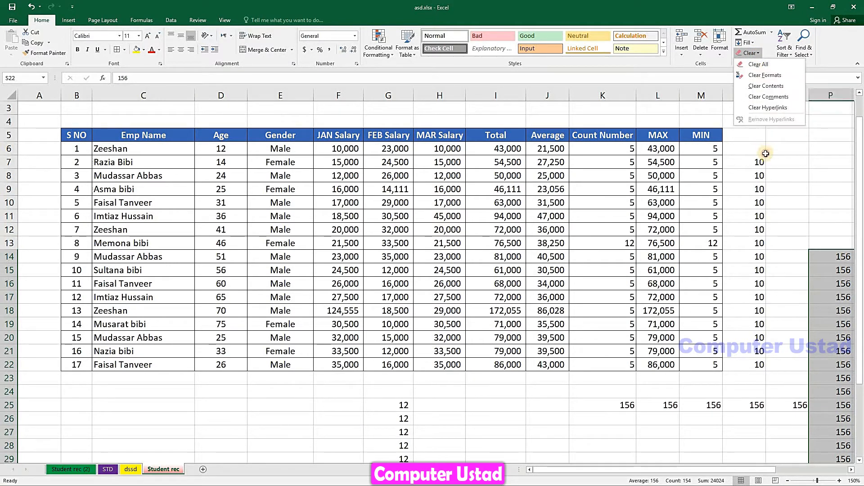
{"action": "key", "text": "Escape"}
{"action": "left_click_drag", "start_coordinate": [777, 149], "coordinate": [753, 365]}
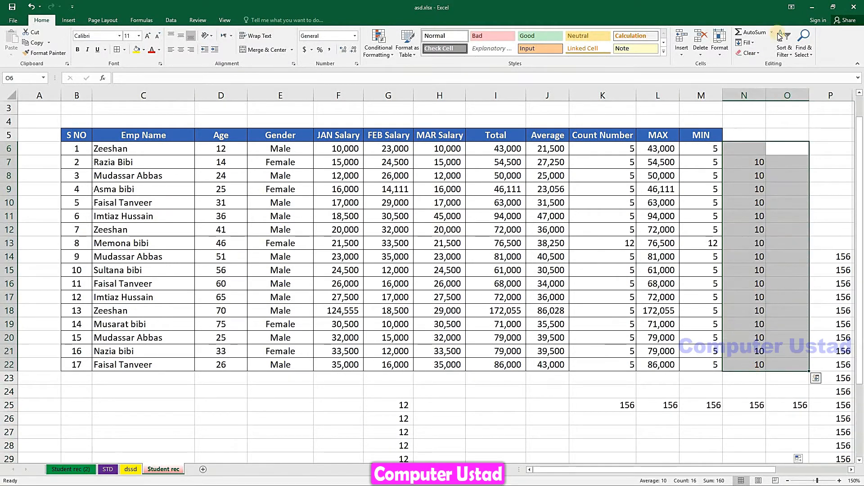
{"action": "left_click", "coordinate": [754, 55]}
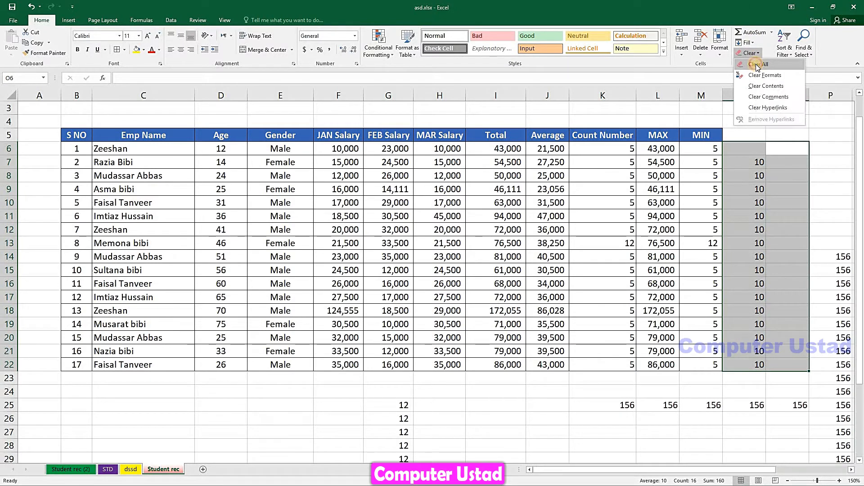
{"action": "left_click", "coordinate": [755, 64]}
{"action": "left_click_drag", "start_coordinate": [829, 393], "coordinate": [342, 453]}
{"action": "key", "text": "Delete"}
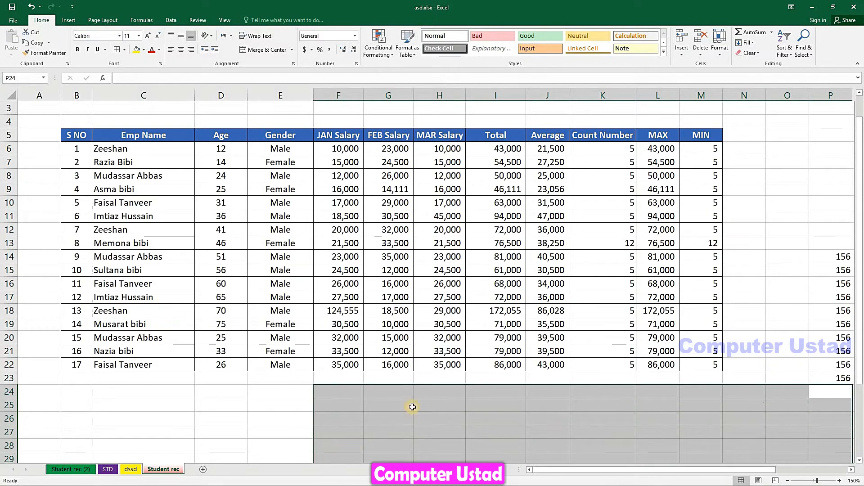
- Clear the formatting from the emptied cells in columns F to P from row 24 down
{"action": "left_click", "coordinate": [760, 54]}
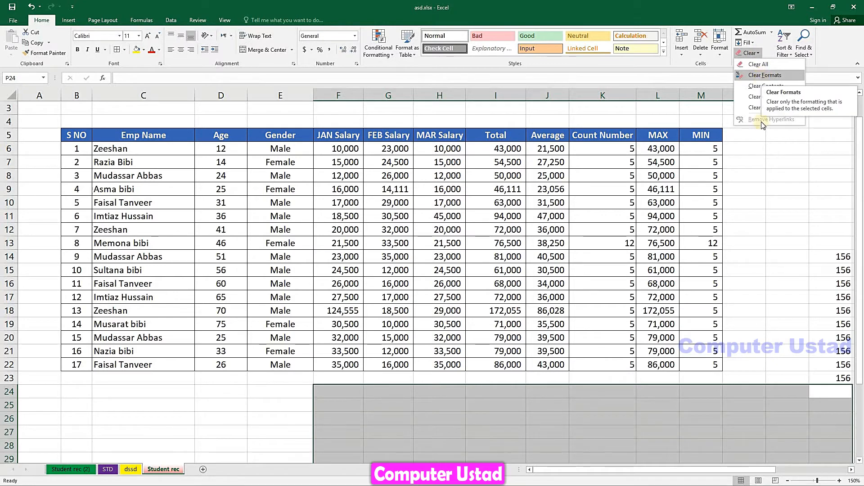
{"action": "left_click", "coordinate": [763, 80]}
{"action": "left_click", "coordinate": [736, 125]}
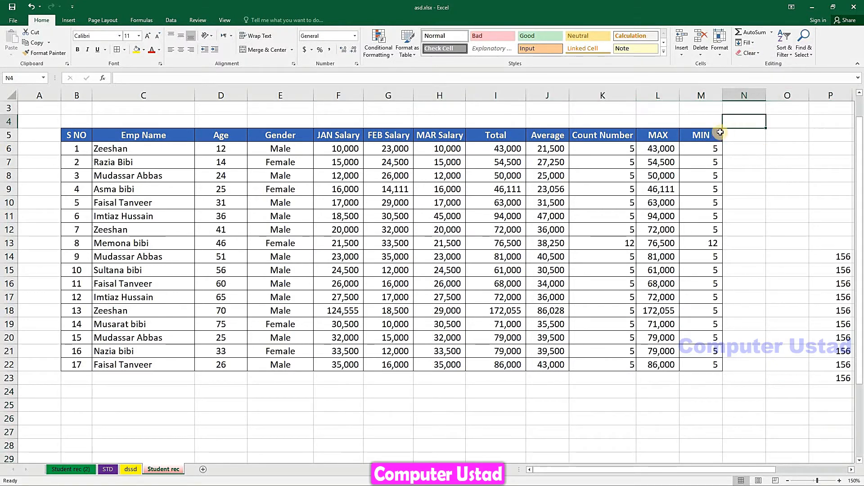
- Clear everything, content and formatting, from the MIN column M5:M22 and undo the clearing
{"action": "left_click_drag", "start_coordinate": [734, 131], "coordinate": [688, 368]}
{"action": "left_click", "coordinate": [693, 365]}
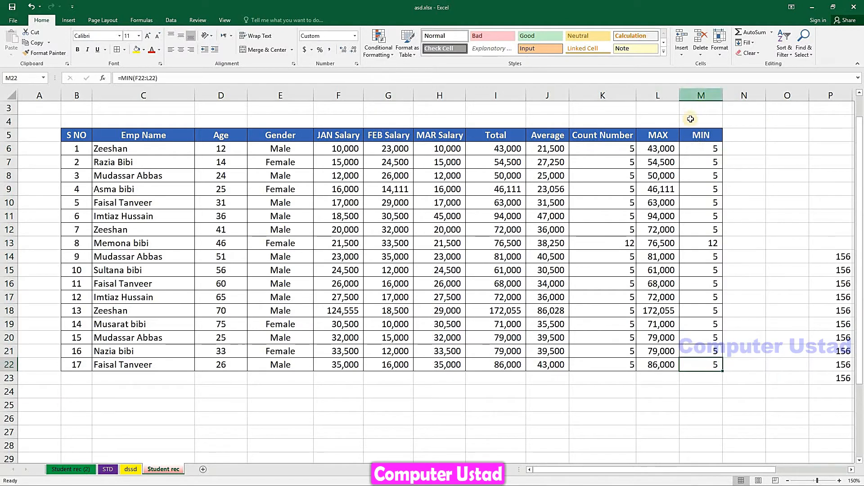
{"action": "left_click_drag", "start_coordinate": [689, 135], "coordinate": [687, 367]}
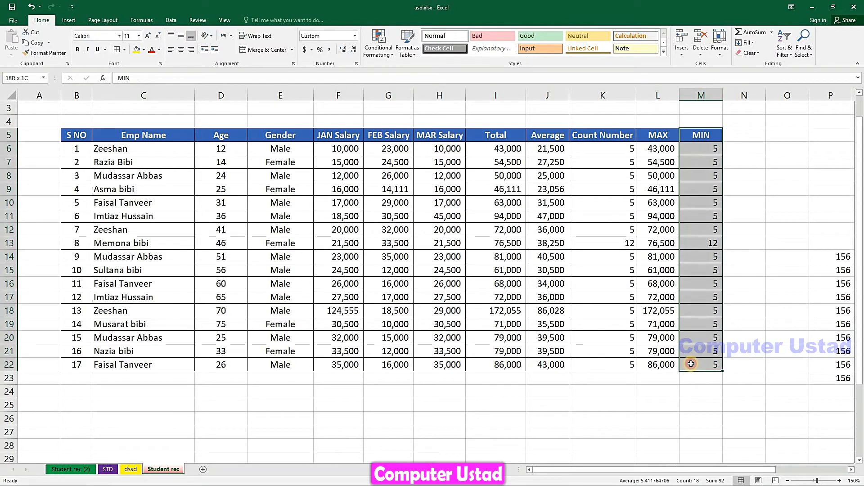
{"action": "left_click", "coordinate": [759, 53]}
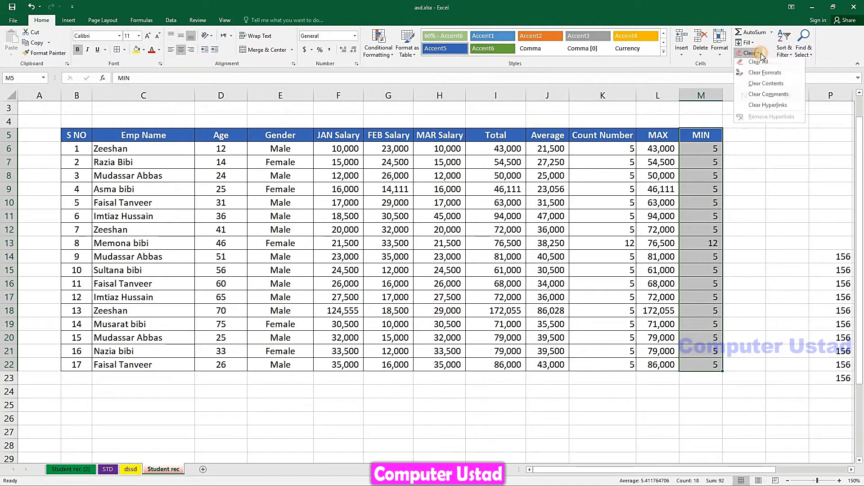
{"action": "left_click", "coordinate": [756, 67]}
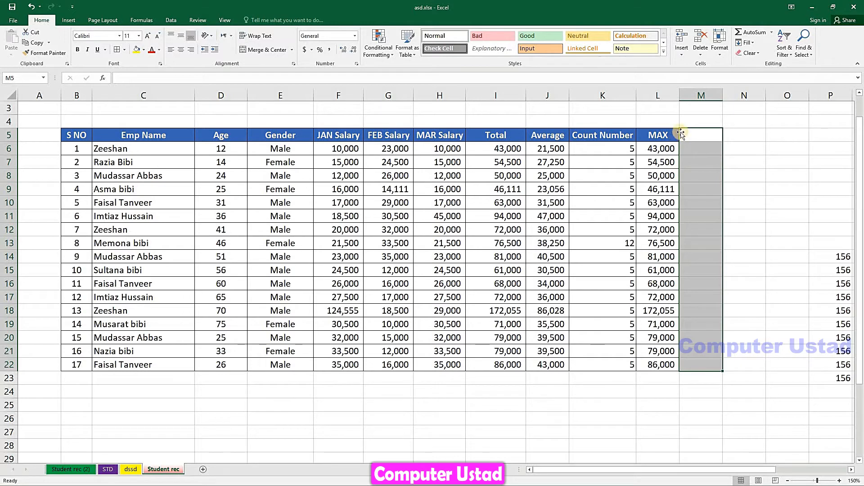
{"action": "key", "text": "ctrl+z"}
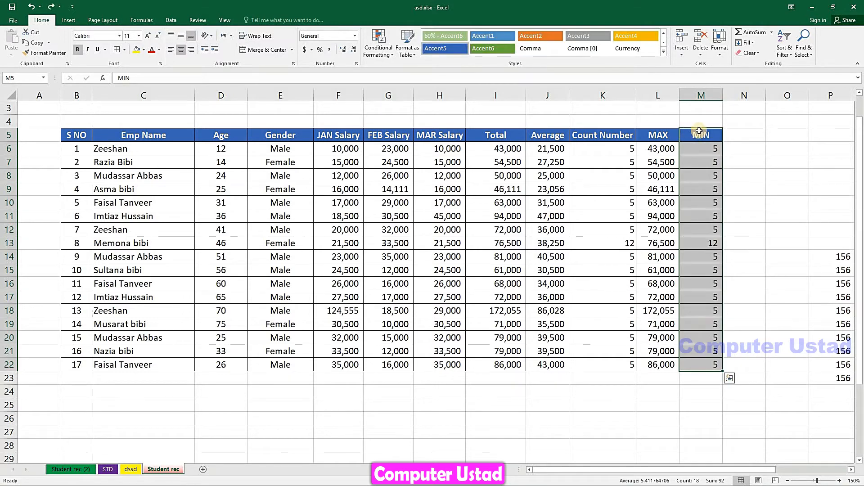
- Clear only the formatting of the MIN column M5:M22 twice, undoing it each time
{"action": "left_click", "coordinate": [751, 53]}
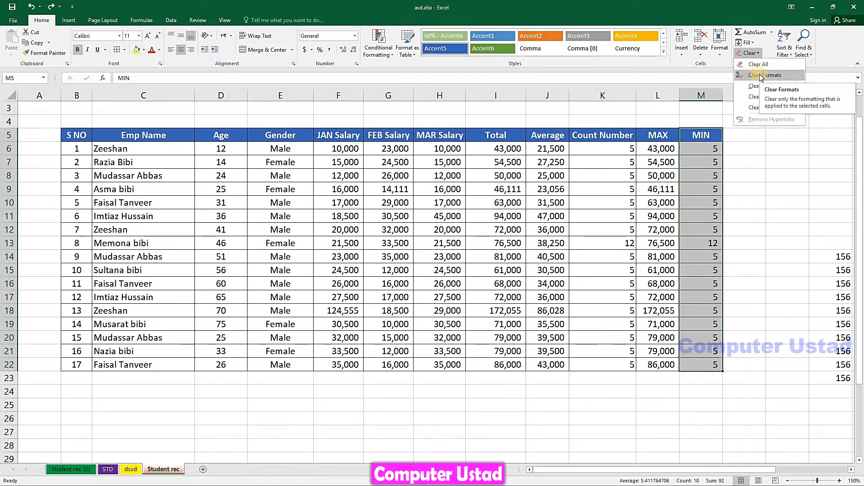
{"action": "left_click", "coordinate": [759, 75]}
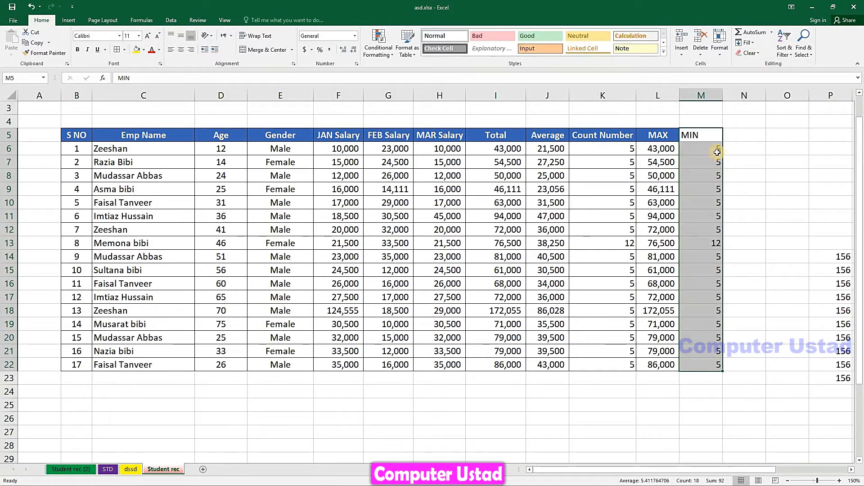
{"action": "left_click", "coordinate": [694, 136]}
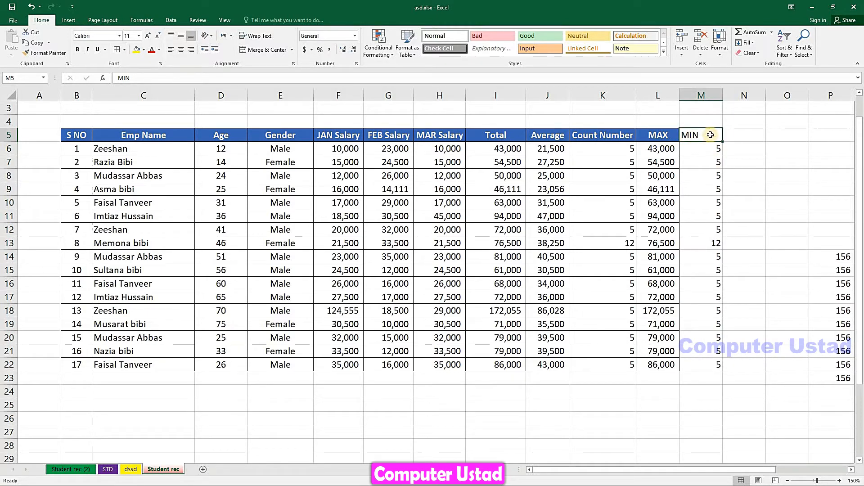
{"action": "left_click_drag", "start_coordinate": [710, 134], "coordinate": [699, 364]}
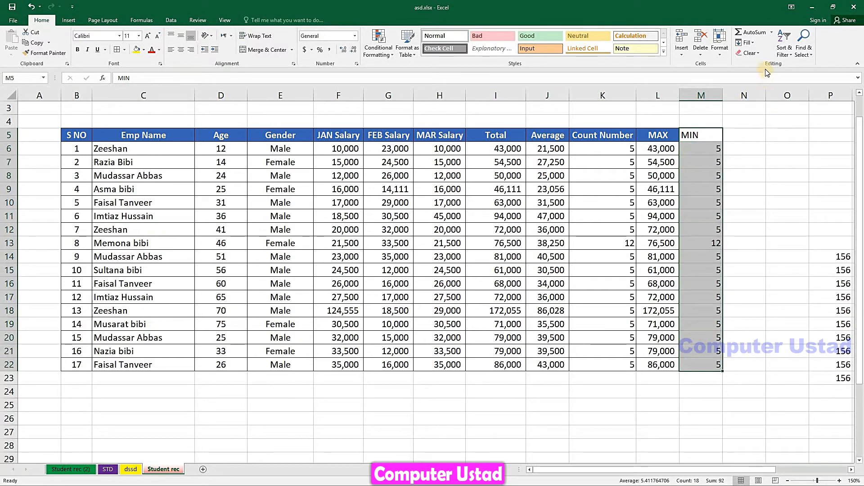
{"action": "key", "text": "ctrl+z"}
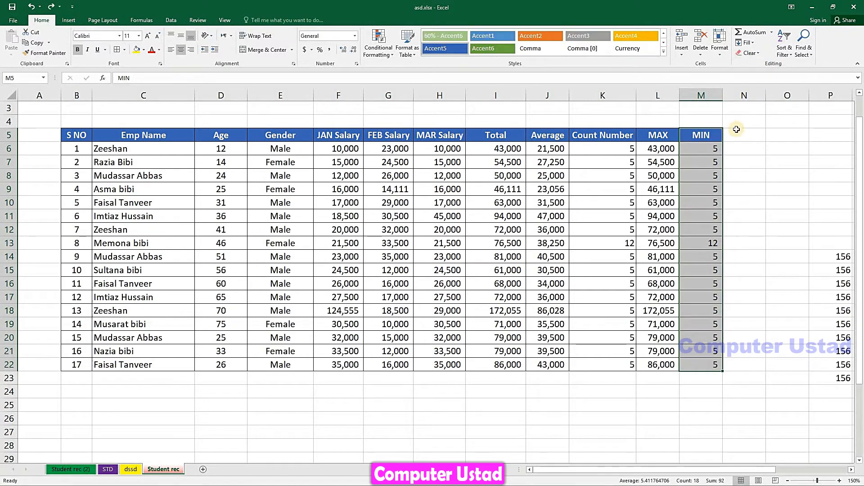
{"action": "left_click", "coordinate": [750, 52]}
{"action": "left_click", "coordinate": [755, 84]}
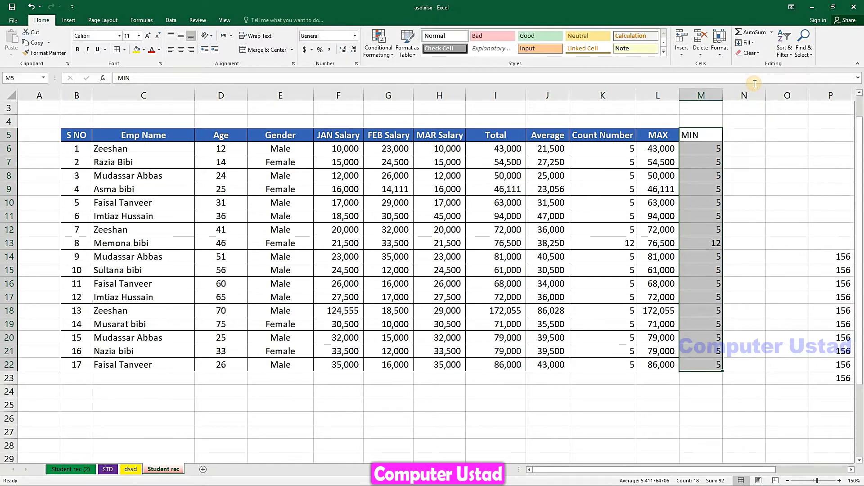
{"action": "key", "text": "ctrl+z"}
- Clear only the contents of M5:M22, fill the blank header cell M5 down to M13, and undo both changes
{"action": "left_click", "coordinate": [750, 52]}
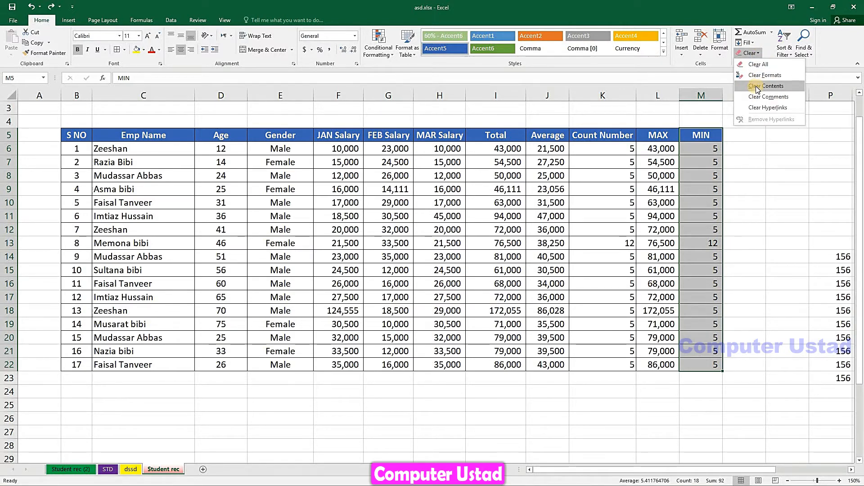
{"action": "left_click", "coordinate": [755, 86]}
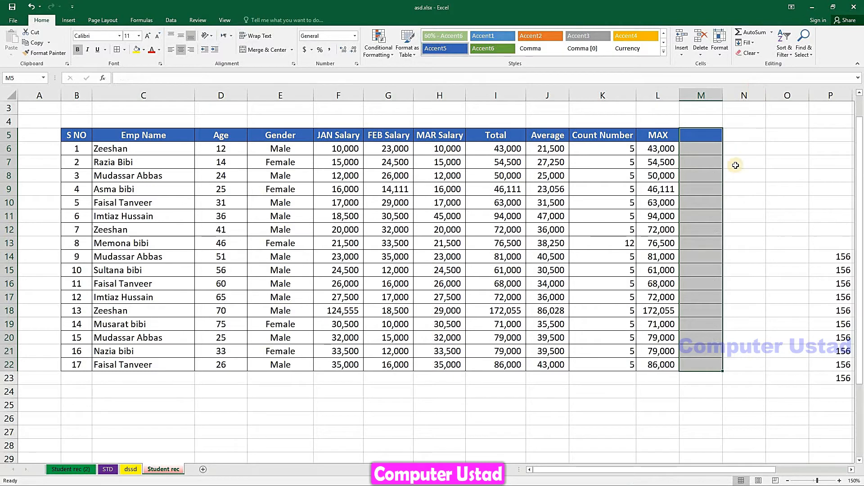
{"action": "left_click", "coordinate": [714, 190]}
{"action": "left_click", "coordinate": [718, 135]}
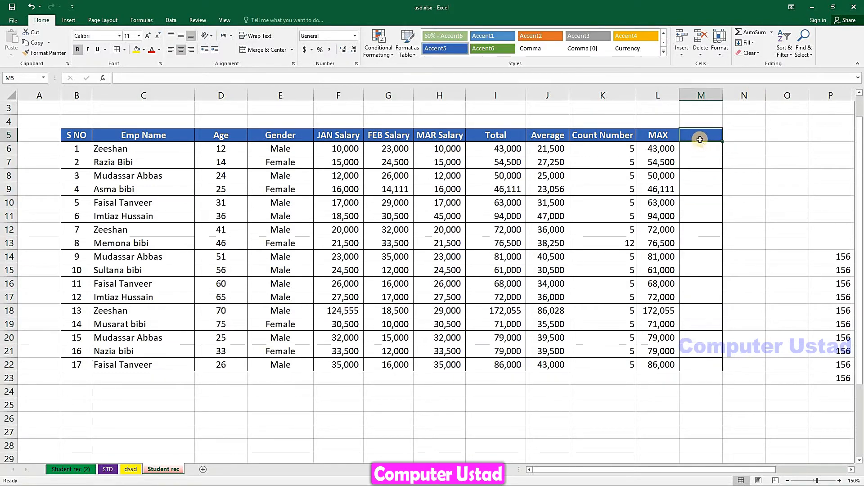
{"action": "left_click_drag", "start_coordinate": [724, 142], "coordinate": [717, 239]}
{"action": "left_click", "coordinate": [716, 168]}
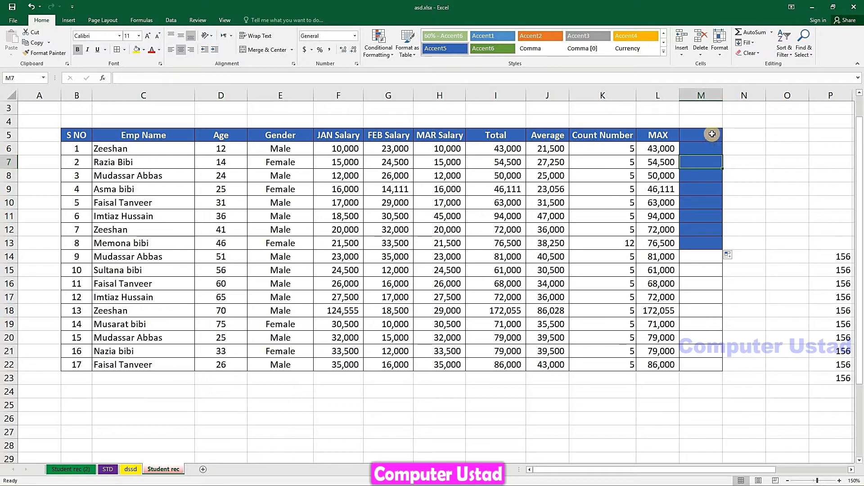
{"action": "key", "text": "ctrl+z"}
{"action": "key", "text": "ctrl+z"}
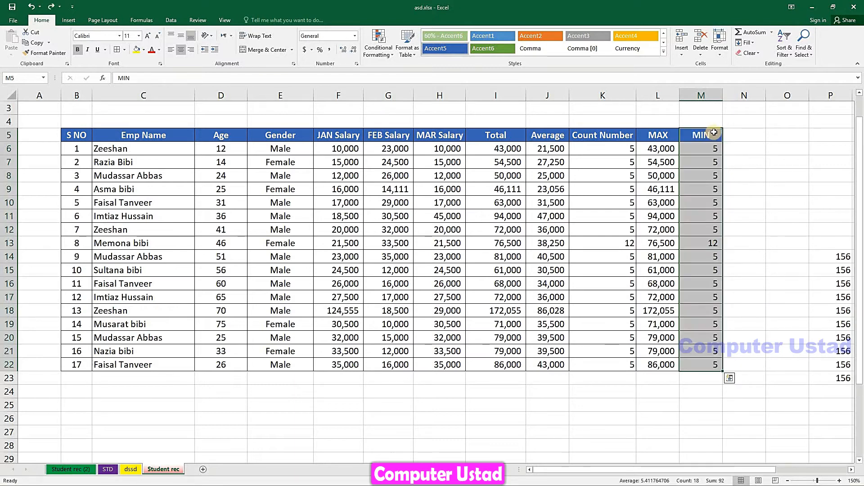
- Clear the comments and the hyperlinks from the MIN column M5:M22
{"action": "left_click", "coordinate": [752, 54]}
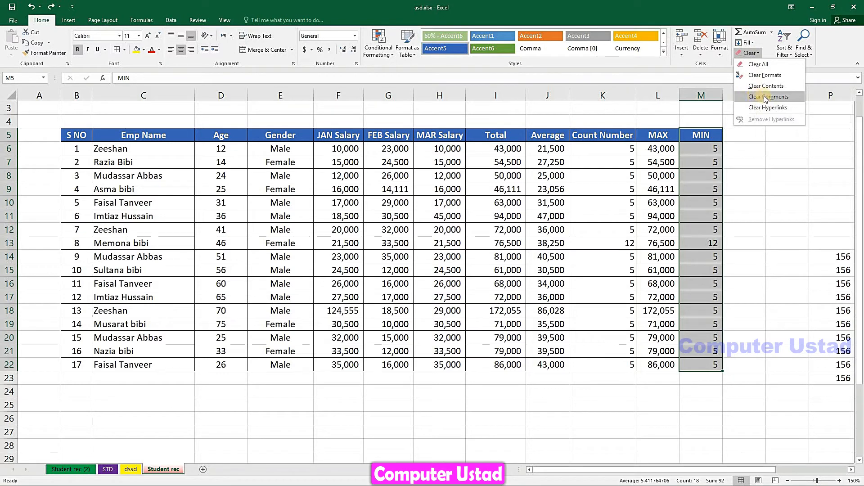
{"action": "left_click", "coordinate": [765, 98]}
{"action": "left_click", "coordinate": [749, 53]}
{"action": "left_click", "coordinate": [757, 107]}
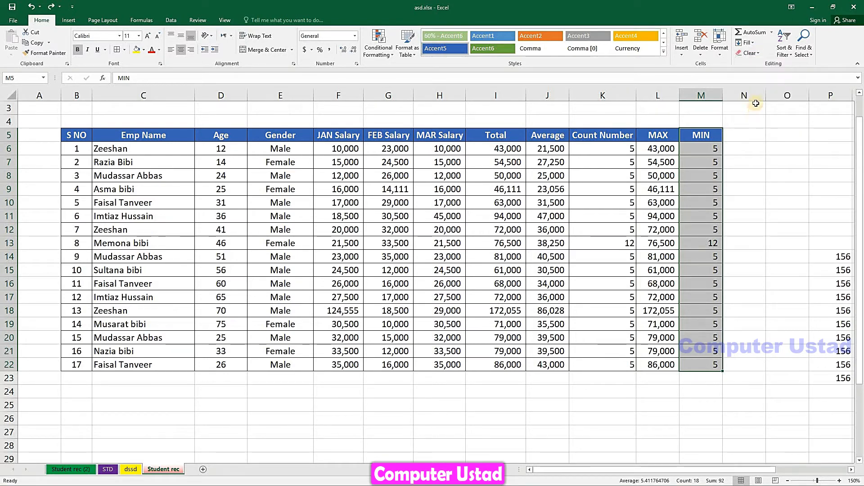
{"action": "left_click", "coordinate": [749, 53]}
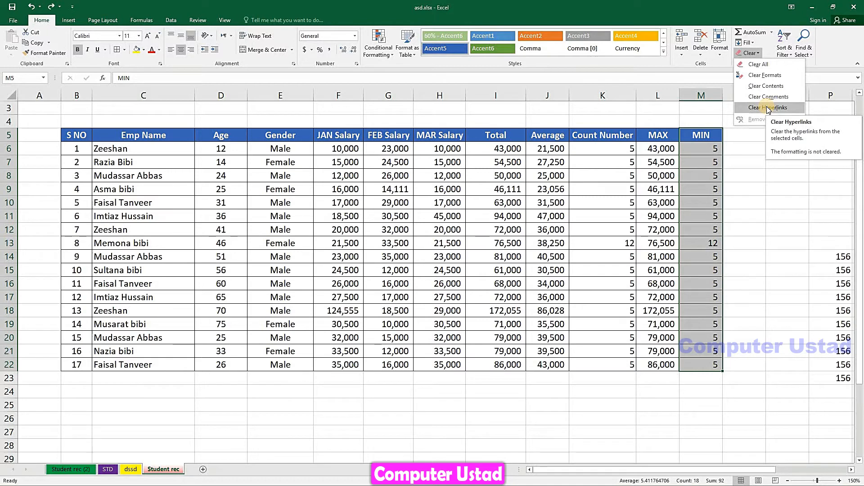
{"action": "left_click", "coordinate": [766, 107]}
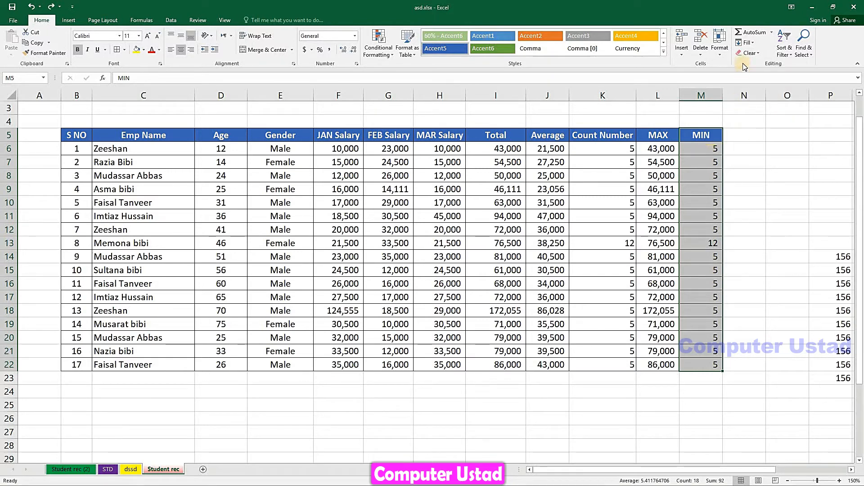
- Remove all content and formatting from the MIN column M5:M22, and apply Clear Contents to the same cells
{"action": "left_click", "coordinate": [759, 53]}
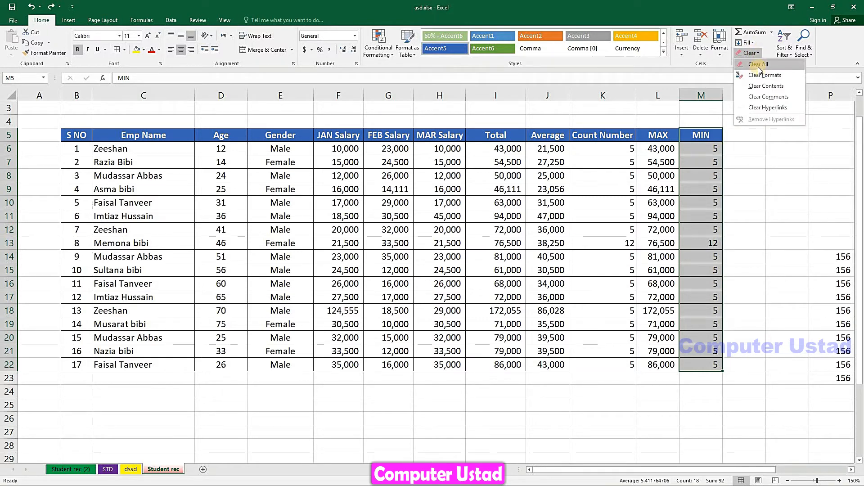
{"action": "left_click", "coordinate": [759, 65]}
{"action": "left_click", "coordinate": [756, 50]}
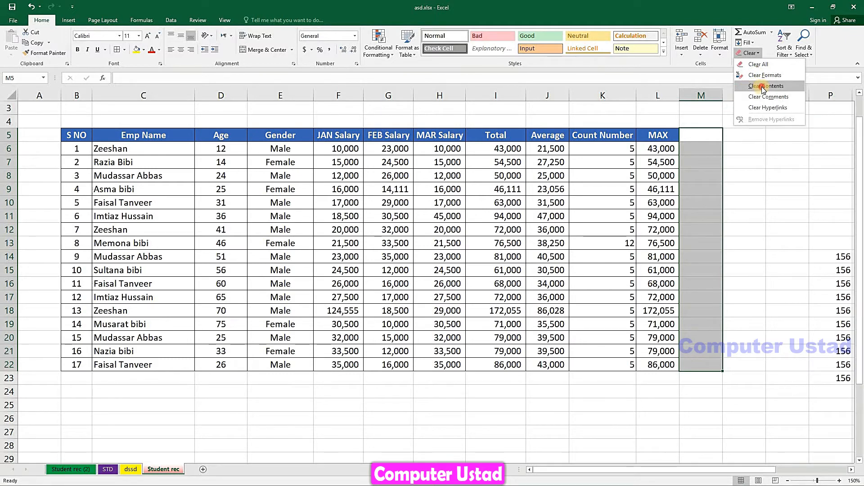
{"action": "left_click", "coordinate": [763, 87]}
- Clear only the contents of the Average, Count Number and MAX columns in J5:L22, keeping their formatting
{"action": "left_click_drag", "start_coordinate": [661, 135], "coordinate": [540, 365]}
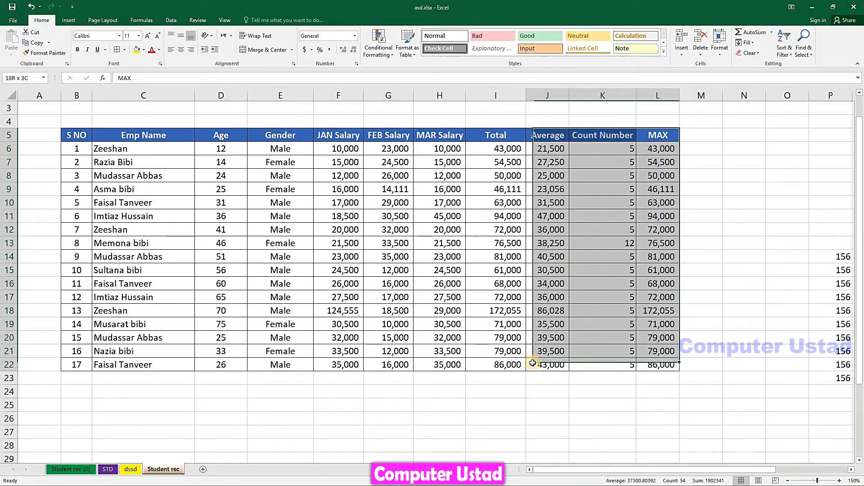
{"action": "left_click", "coordinate": [759, 54]}
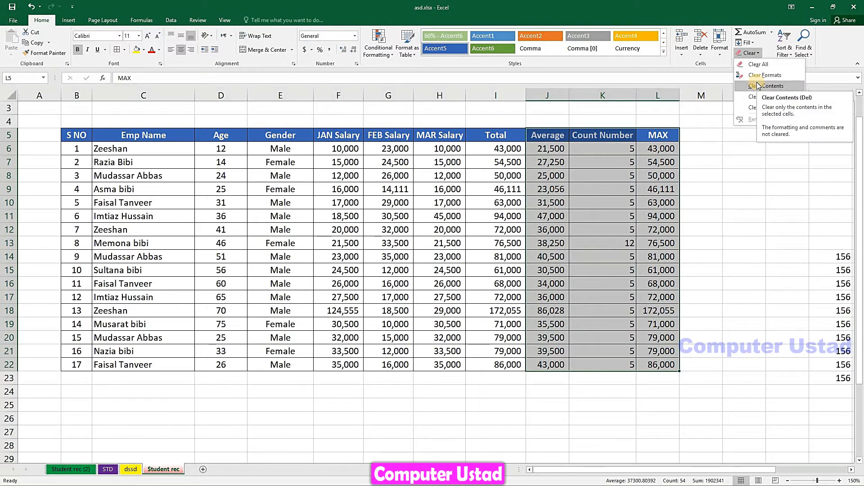
{"action": "left_click", "coordinate": [757, 84]}
{"action": "left_click", "coordinate": [673, 153]}
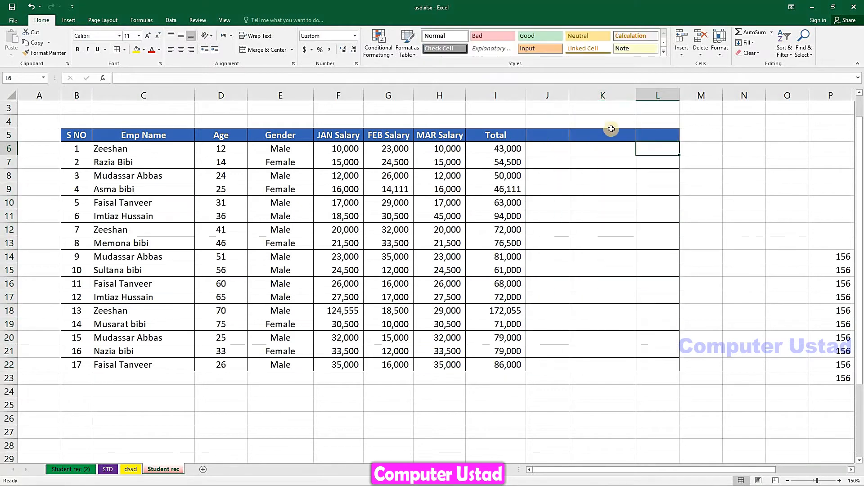
- Select the serial numbers in B6:B21 and review the available sort and filter options
{"action": "left_click_drag", "start_coordinate": [77, 148], "coordinate": [86, 350]}
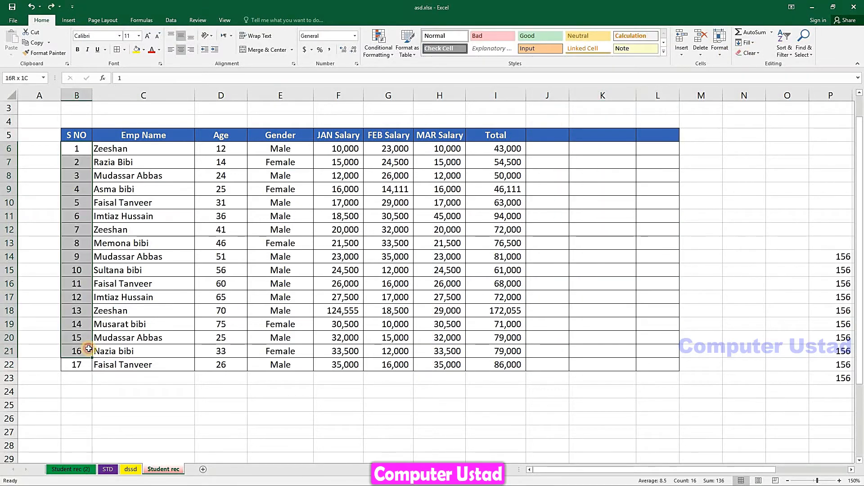
{"action": "left_click", "coordinate": [789, 56]}
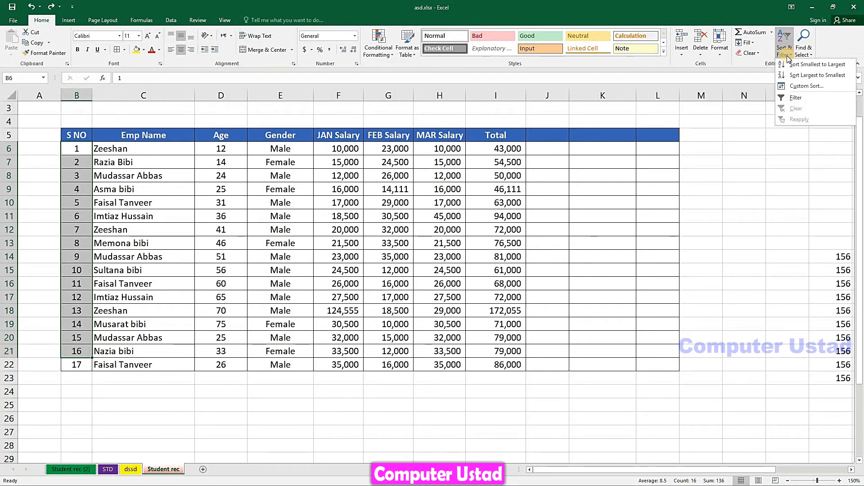
{"action": "left_click", "coordinate": [733, 147]}
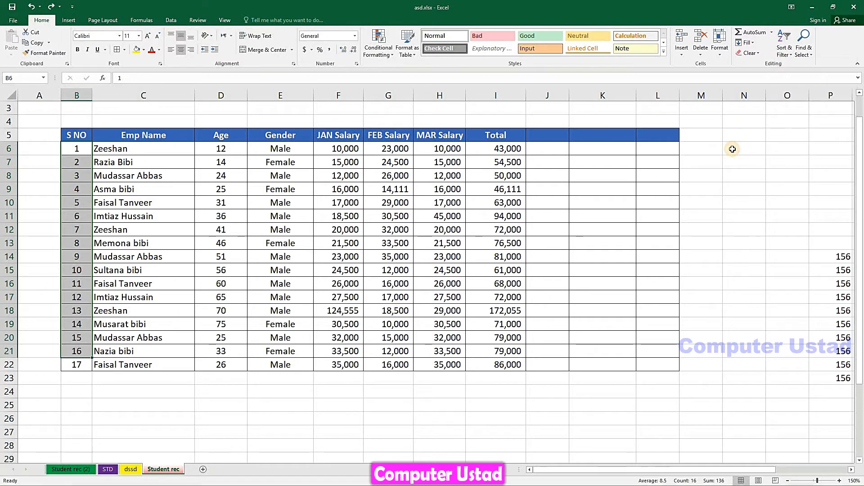
- Enter "A Z" in cell N6 and "Z A" in cell N7 as notes on the two sort orders
{"action": "left_click", "coordinate": [732, 149]}
{"action": "type", "text": "A"}
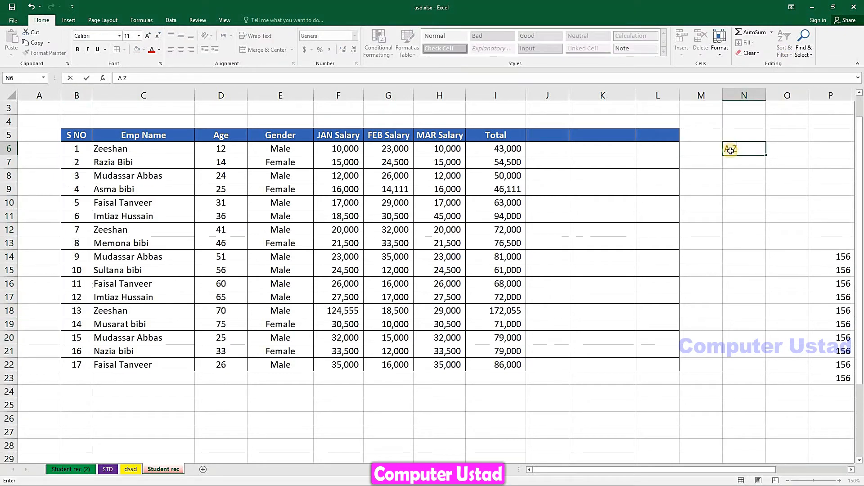
{"action": "type", "text": " Z"}
{"action": "key", "text": "Return"}
{"action": "type", "text": "Z"}
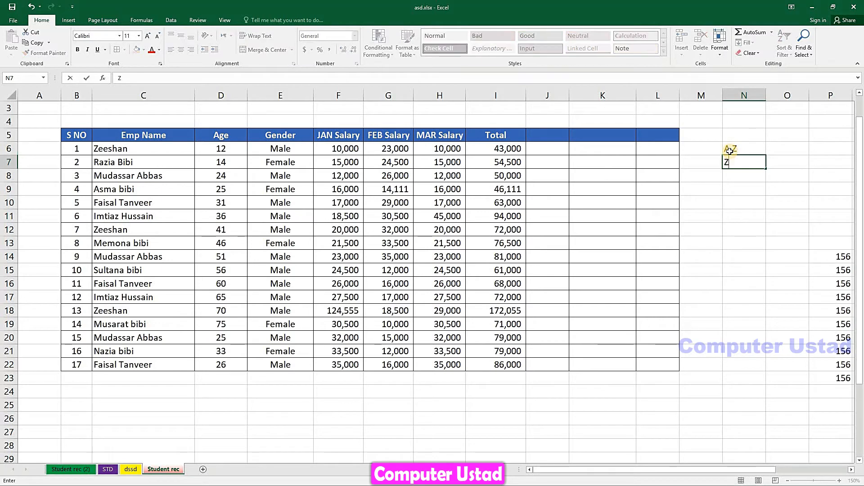
{"action": "type", "text": " A"}
{"action": "key", "text": "Return"}
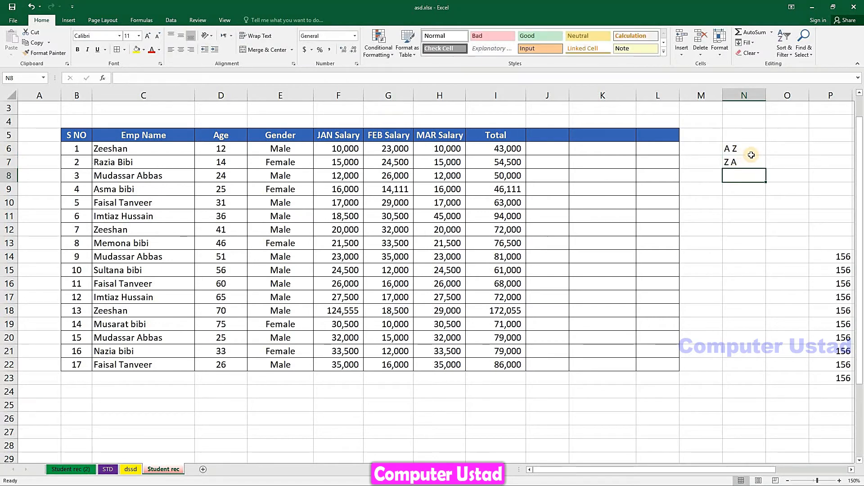
{"action": "left_click", "coordinate": [752, 151]}
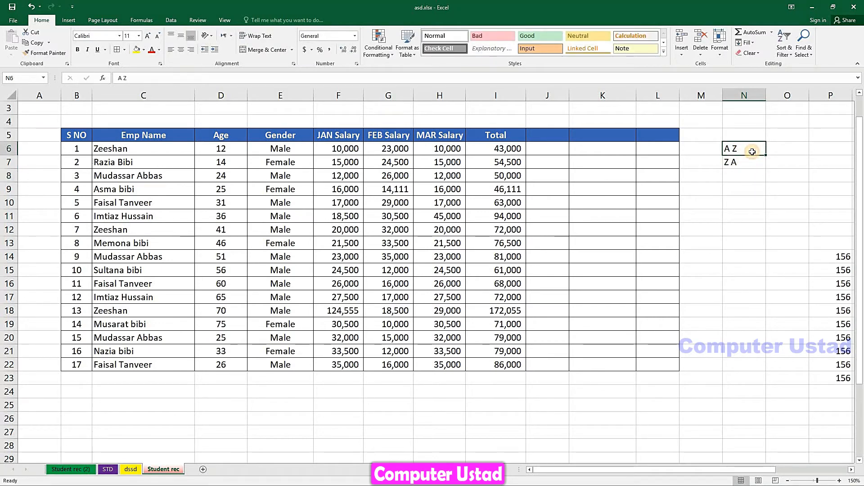
{"action": "left_click", "coordinate": [775, 148]}
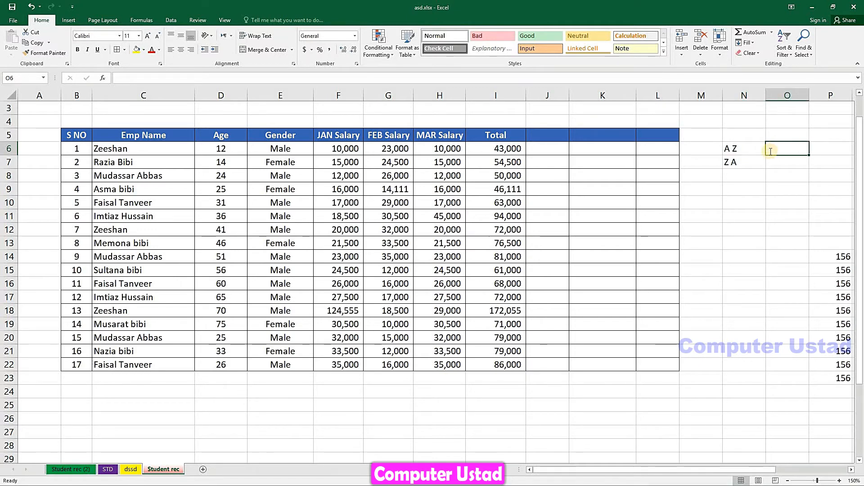
- Enter "0 9" in cell O6 and "9 0" in cell O7 as notes on the numeric sort orders
{"action": "type", "text": "0 9"}
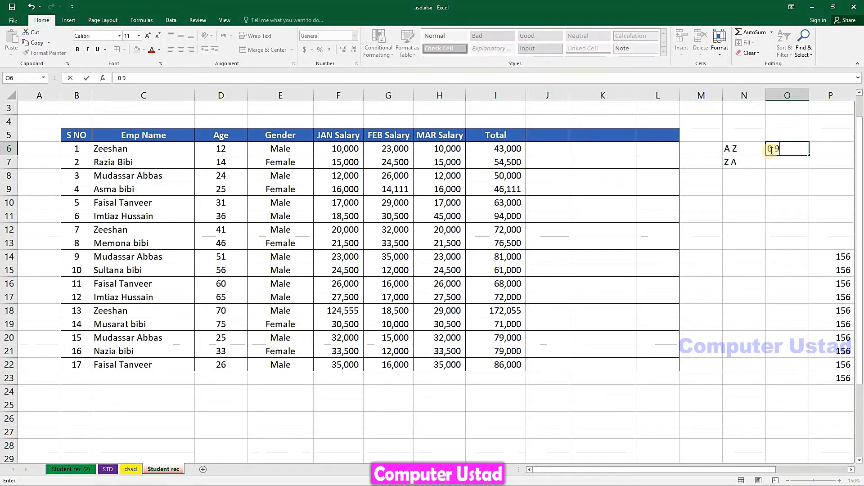
{"action": "key", "text": "Return"}
{"action": "type", "text": "9"}
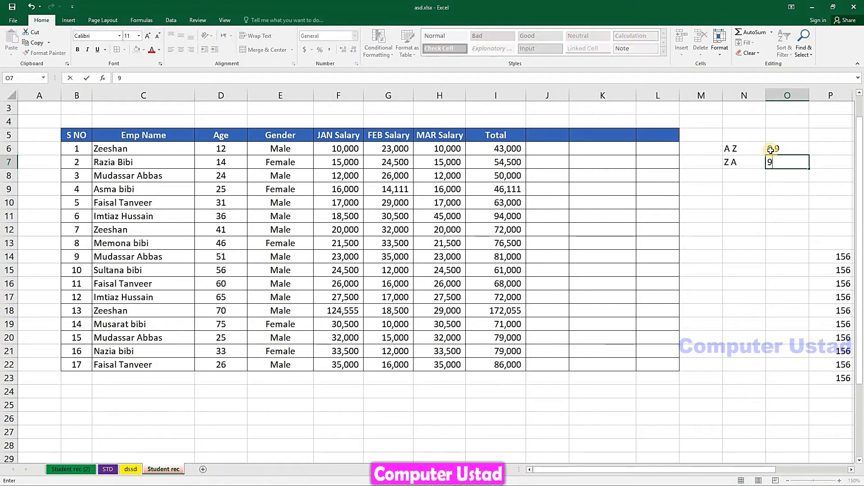
{"action": "type", "text": " 0"}
{"action": "key", "text": "Return"}
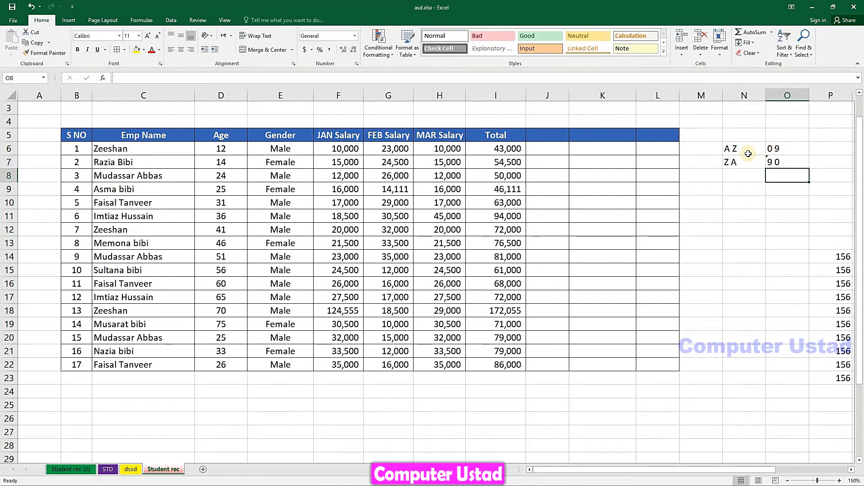
{"action": "left_click_drag", "start_coordinate": [733, 149], "coordinate": [770, 165]}
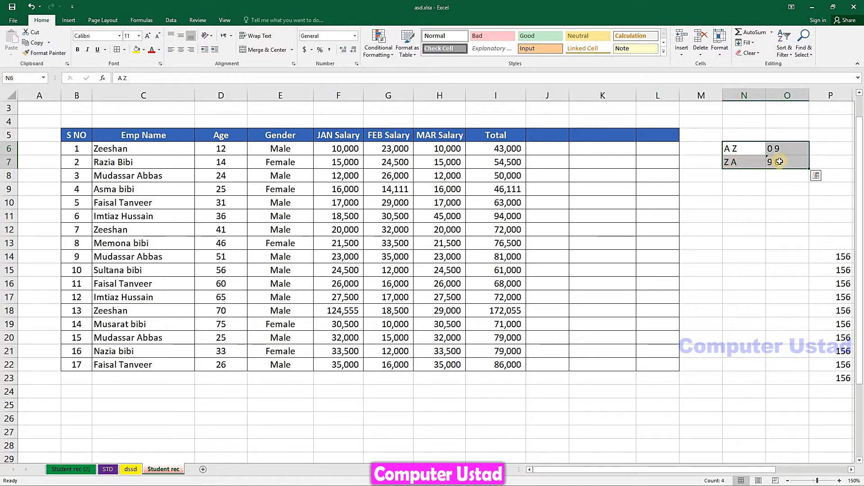
{"action": "left_click", "coordinate": [747, 161]}
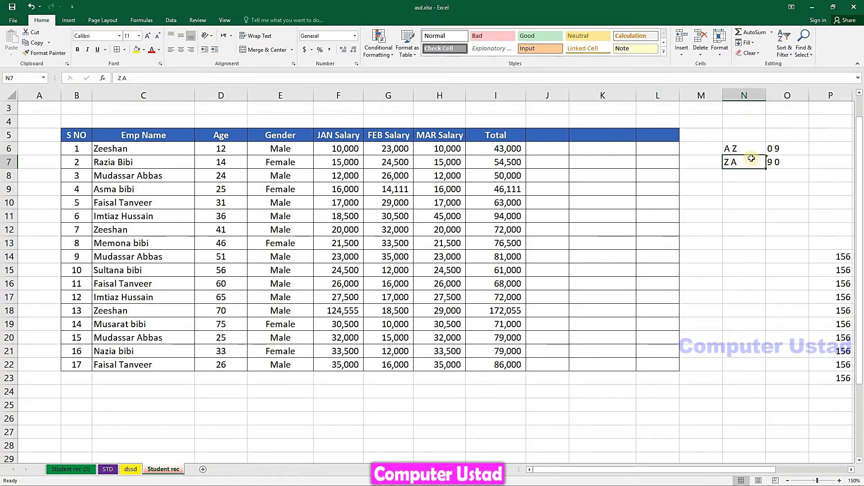
- Start a custom sort on the serial numbers in B6:B22, expanding the selection to the adjacent data
{"action": "left_click_drag", "start_coordinate": [85, 148], "coordinate": [72, 363]}
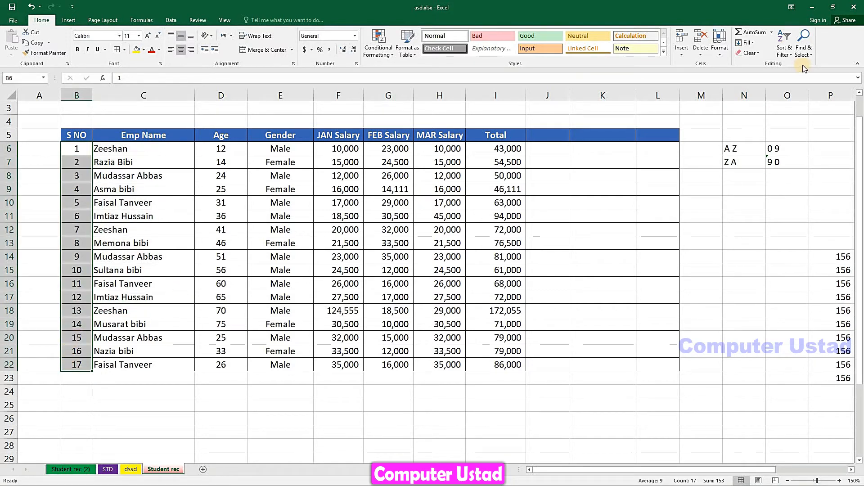
{"action": "left_click", "coordinate": [784, 49]}
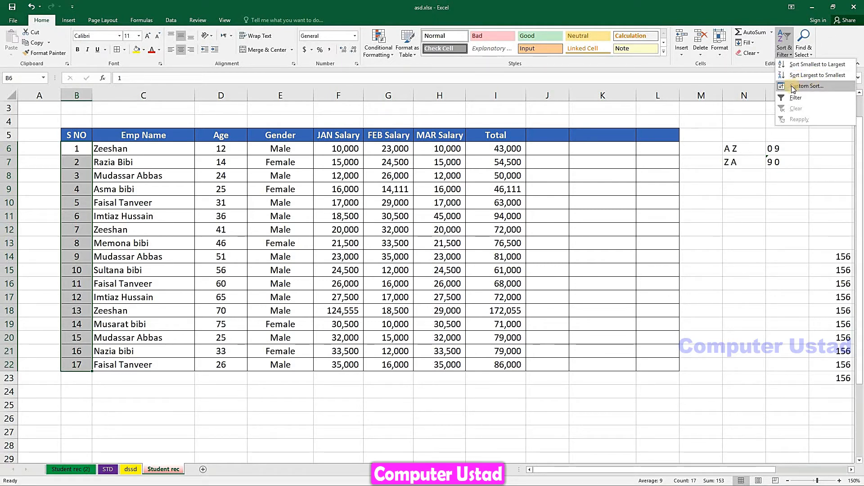
{"action": "left_click", "coordinate": [803, 86]}
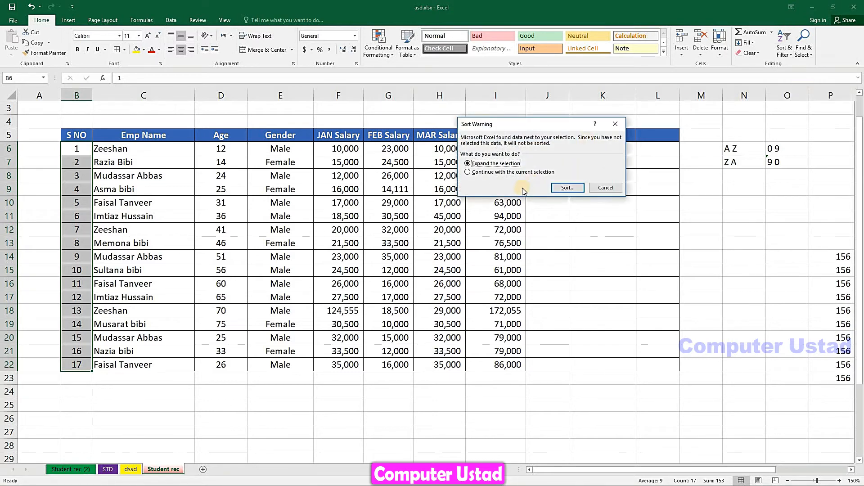
{"action": "left_click", "coordinate": [568, 188]}
{"action": "left_click_drag", "start_coordinate": [471, 109], "coordinate": [465, 88]}
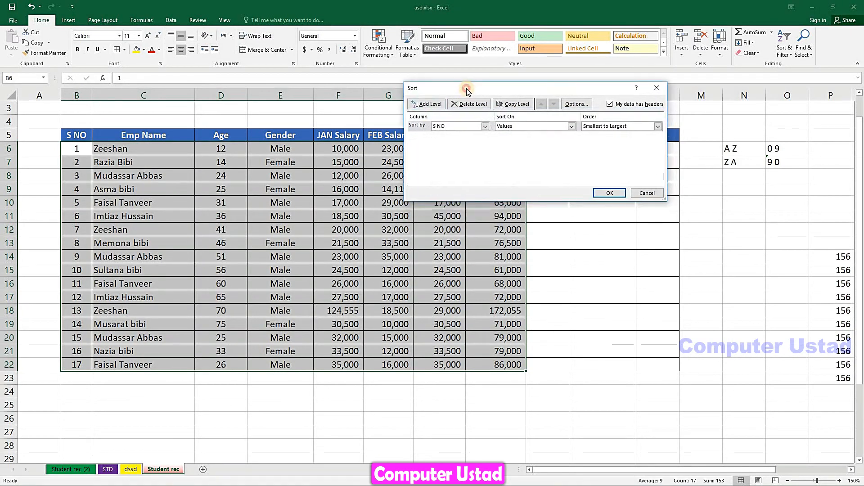
- Try Emp Name and Gender as the sort column, and set it back to S NO
{"action": "left_click", "coordinate": [485, 126]}
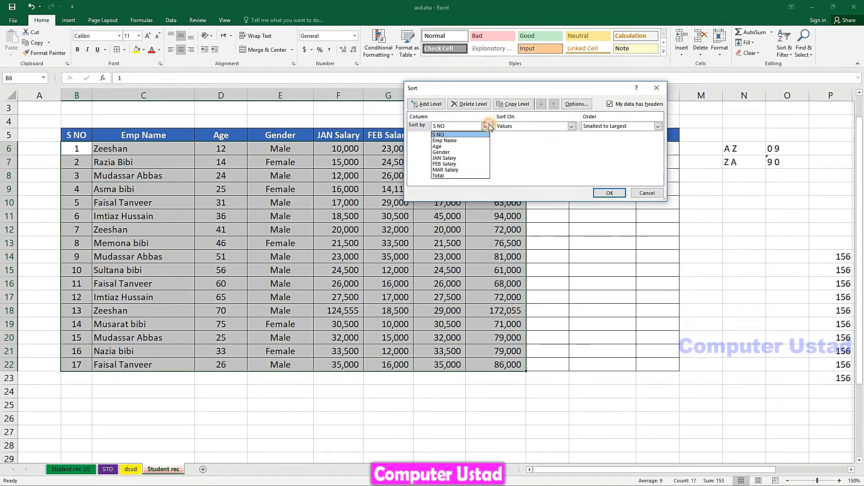
{"action": "left_click", "coordinate": [439, 141]}
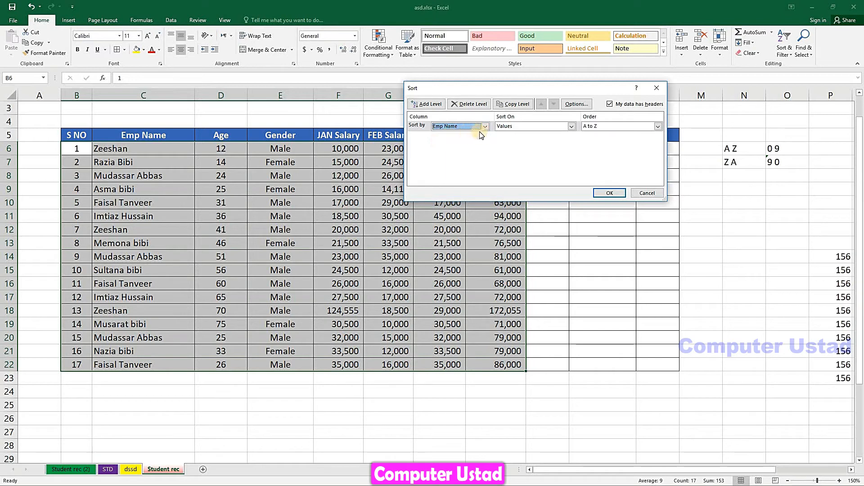
{"action": "left_click", "coordinate": [484, 126]}
{"action": "left_click", "coordinate": [454, 152]}
{"action": "left_click", "coordinate": [484, 126]}
{"action": "left_click", "coordinate": [439, 134]}
- Sort the table by S NO on values from largest to smallest, and check the first and last serial numbers
{"action": "left_click", "coordinate": [570, 127]}
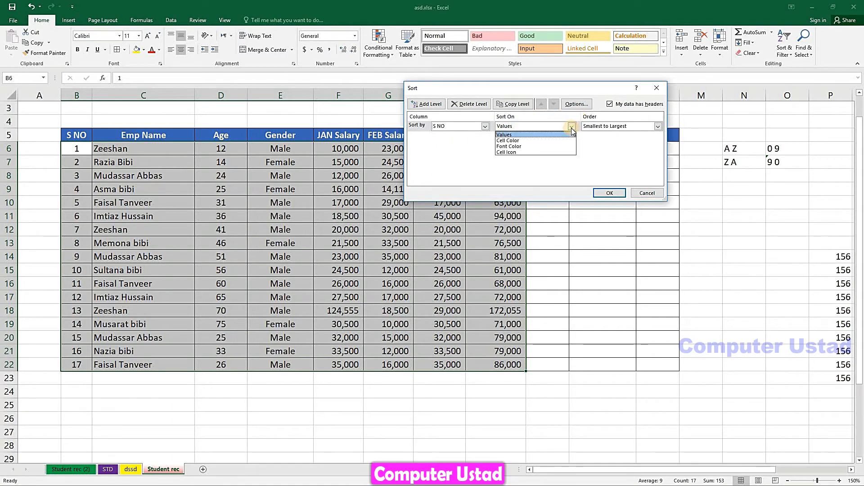
{"action": "left_click", "coordinate": [504, 135]}
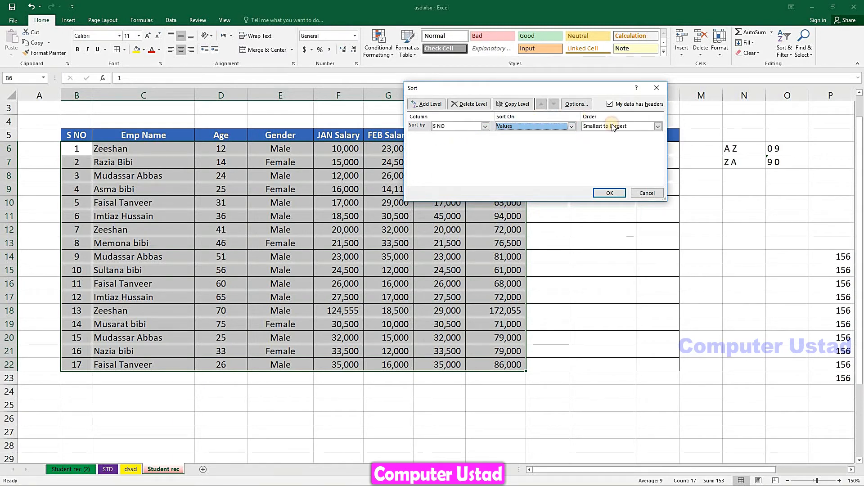
{"action": "left_click", "coordinate": [656, 127]}
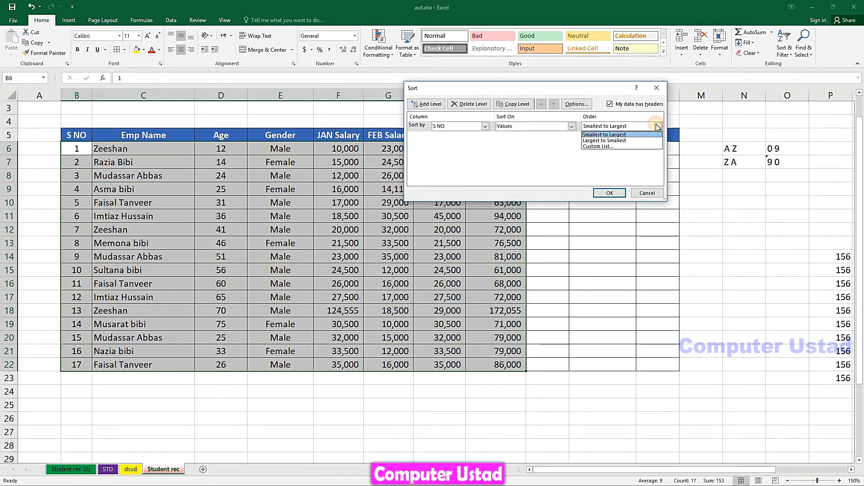
{"action": "left_click", "coordinate": [596, 141]}
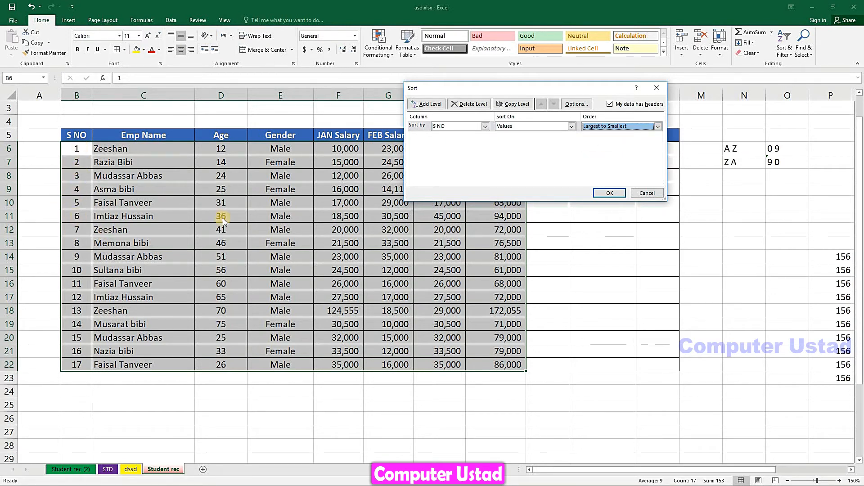
{"action": "left_click", "coordinate": [609, 193]}
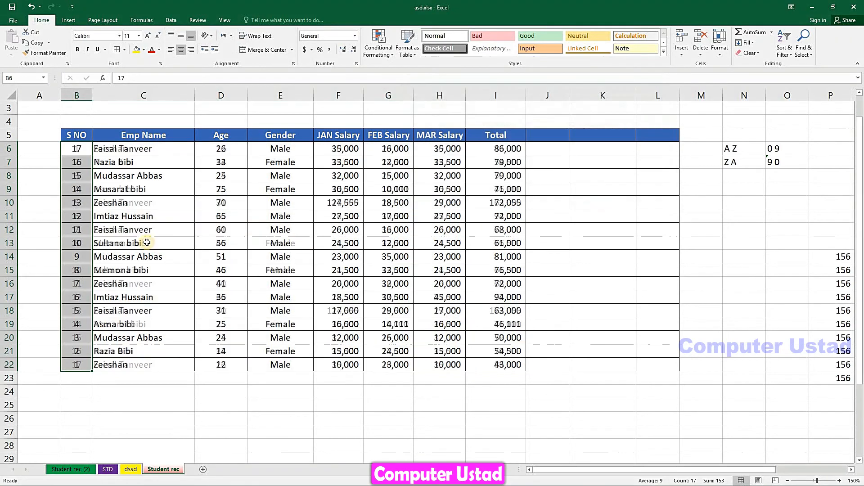
{"action": "left_click", "coordinate": [84, 150]}
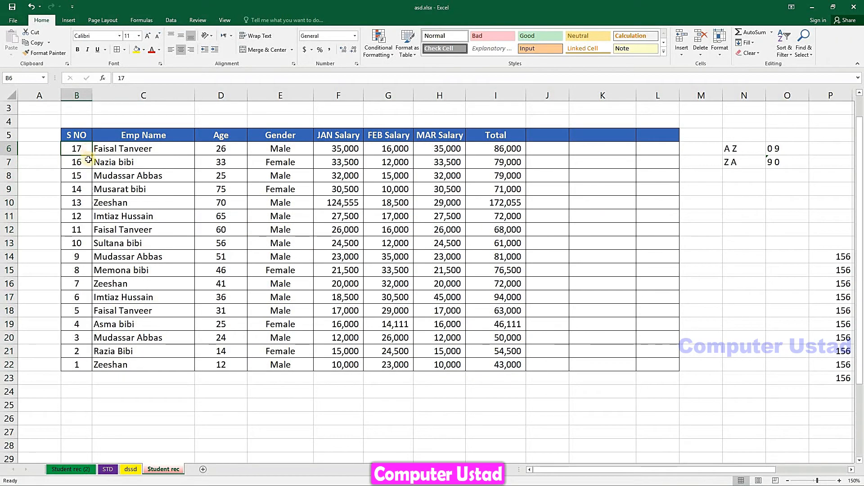
{"action": "left_click", "coordinate": [79, 367]}
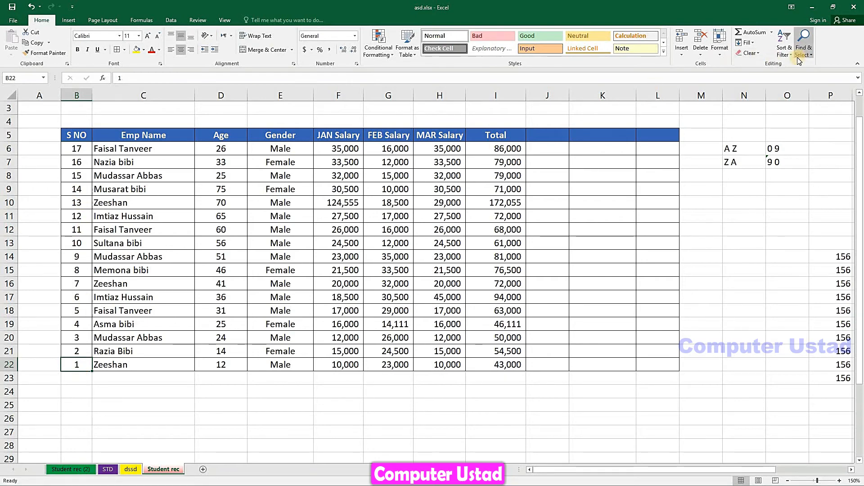
- Sort the table by S NO on values from smallest to largest with a custom sort
{"action": "left_click", "coordinate": [783, 53]}
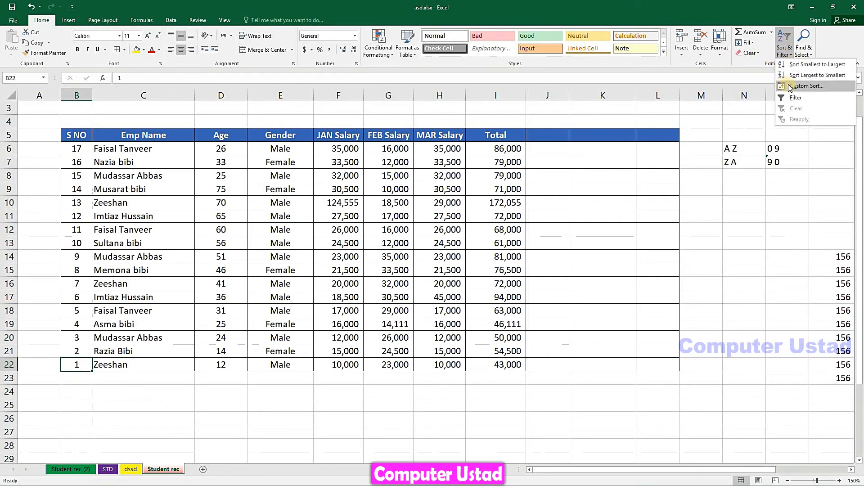
{"action": "left_click", "coordinate": [792, 86]}
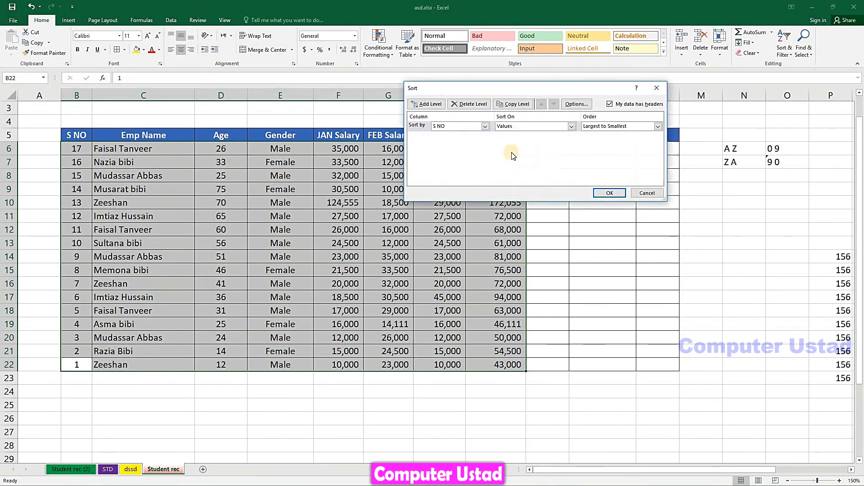
{"action": "left_click", "coordinate": [654, 132]}
{"action": "left_click", "coordinate": [614, 134]}
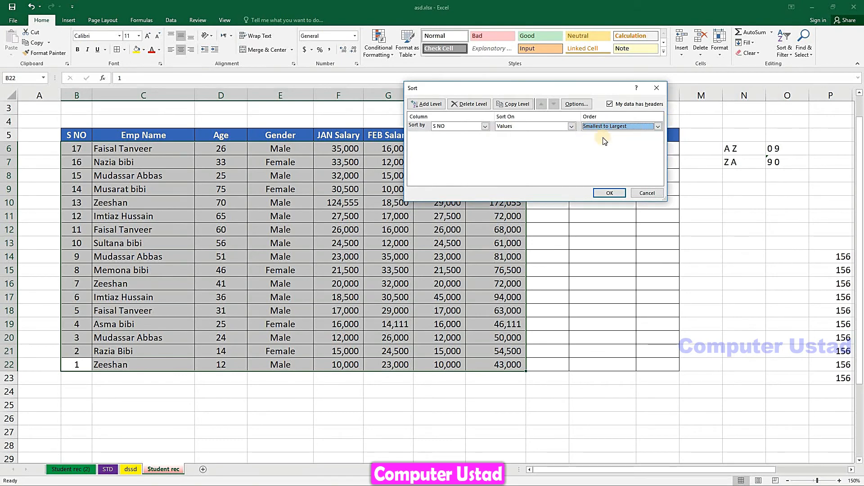
{"action": "left_click", "coordinate": [605, 193]}
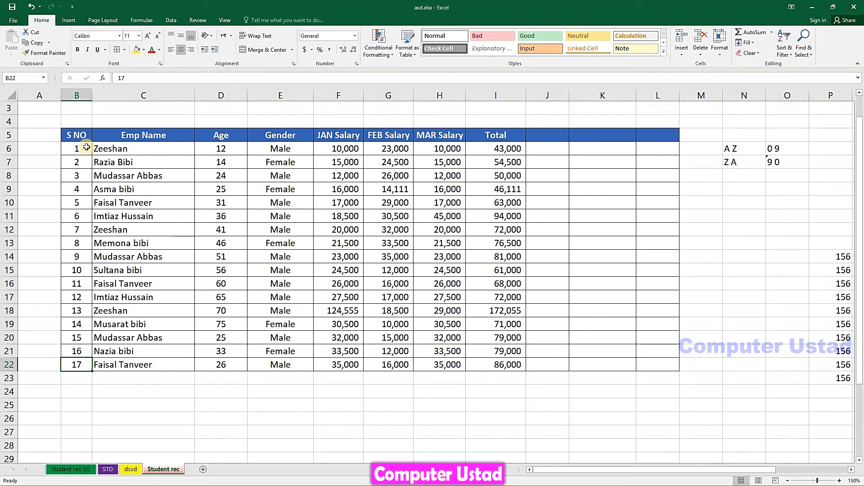
- Turn on filtering for the salary table's header row
{"action": "left_click", "coordinate": [786, 54]}
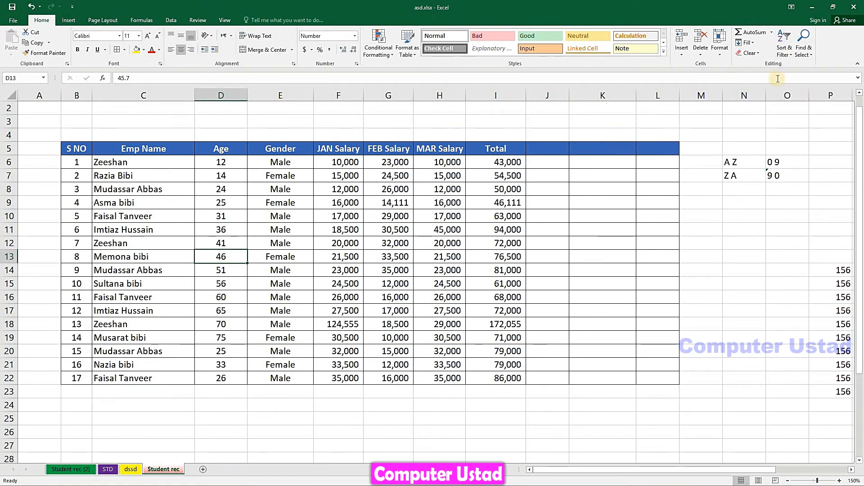
{"action": "left_click", "coordinate": [784, 53]}
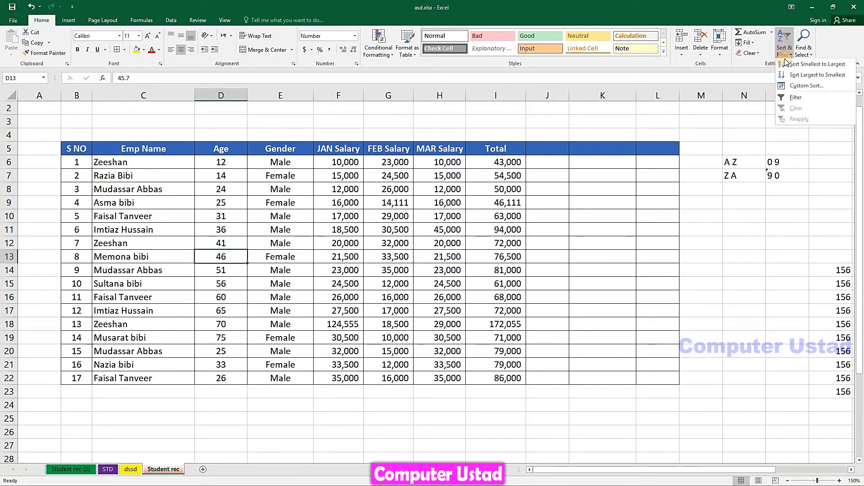
{"action": "left_click", "coordinate": [795, 101]}
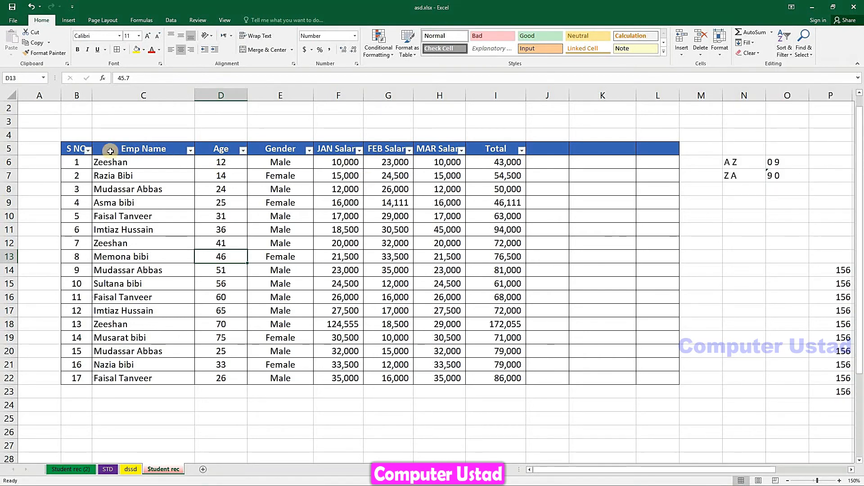
- Examine the filter options offered for the S NO, Emp Name, Age and Gender columns
{"action": "left_click", "coordinate": [86, 150]}
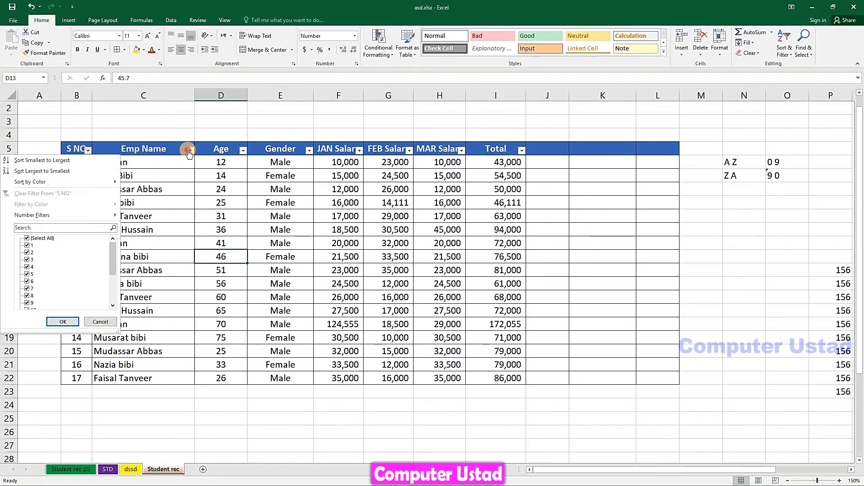
{"action": "left_click", "coordinate": [191, 151]}
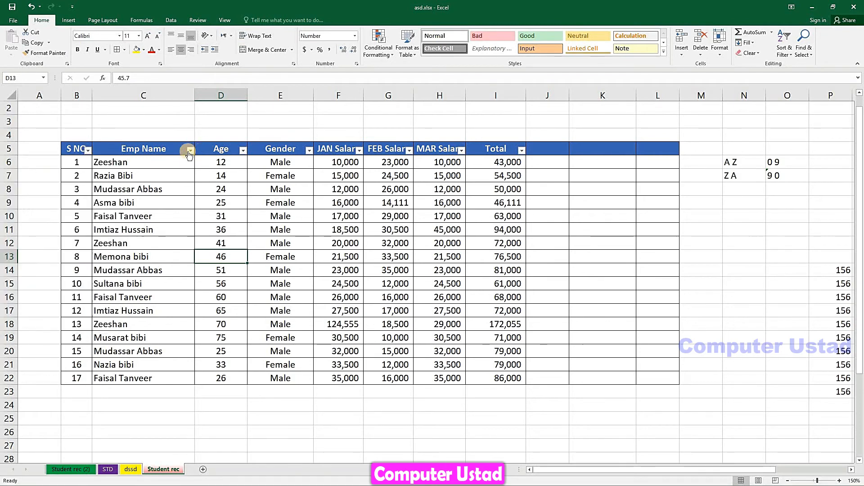
{"action": "left_click", "coordinate": [242, 152]}
{"action": "left_click", "coordinate": [242, 151]}
{"action": "left_click", "coordinate": [309, 153]}
{"action": "left_click", "coordinate": [309, 153]}
{"action": "left_click", "coordinate": [308, 152]}
- Filter the Age column with a number filter to rows that equal 12, and undo the filter
{"action": "left_click", "coordinate": [243, 152]}
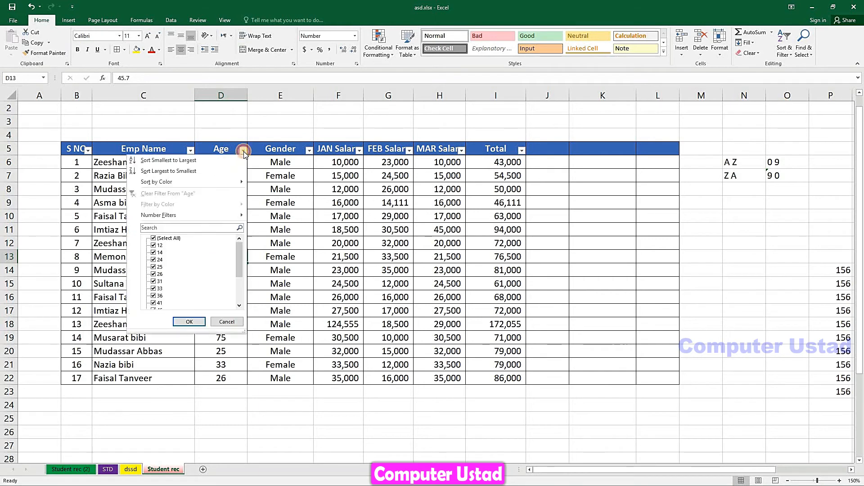
{"action": "mouse_move", "coordinate": [185, 220]}
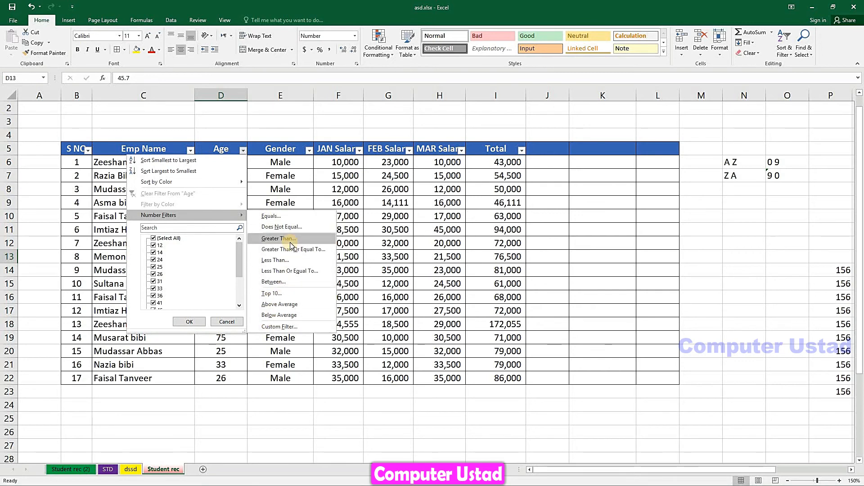
{"action": "left_click", "coordinate": [272, 216]}
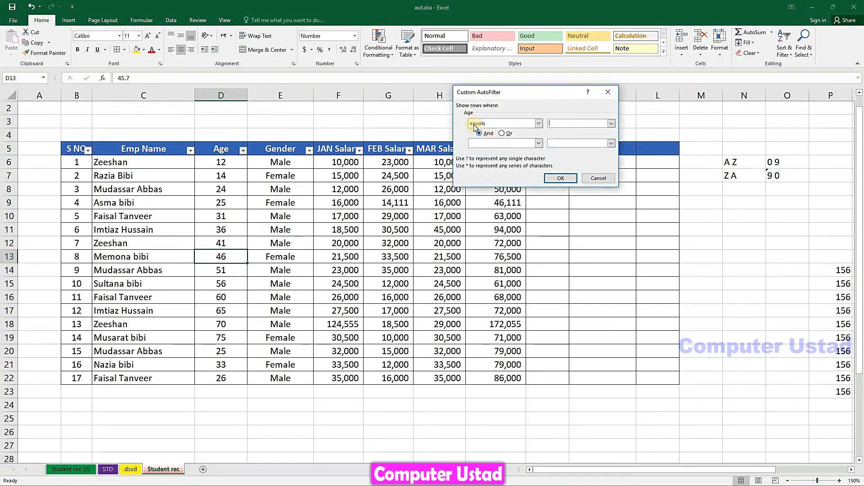
{"action": "left_click_drag", "start_coordinate": [513, 91], "coordinate": [502, 89]}
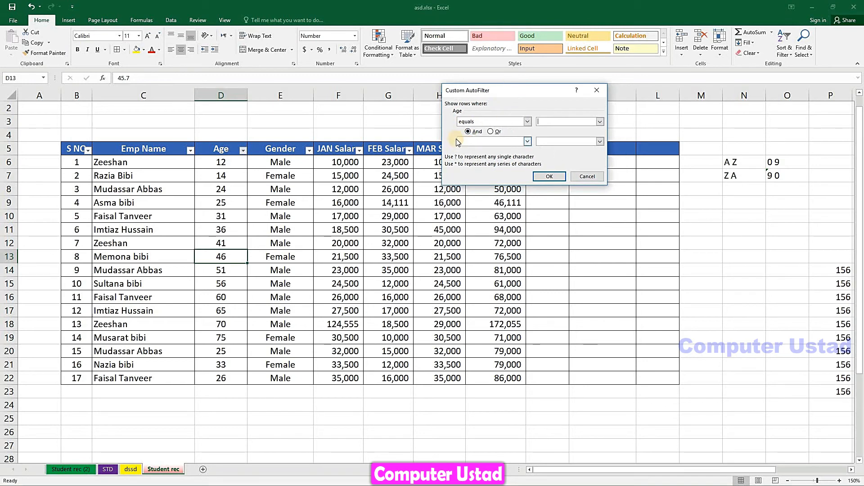
{"action": "left_click", "coordinate": [552, 122]}
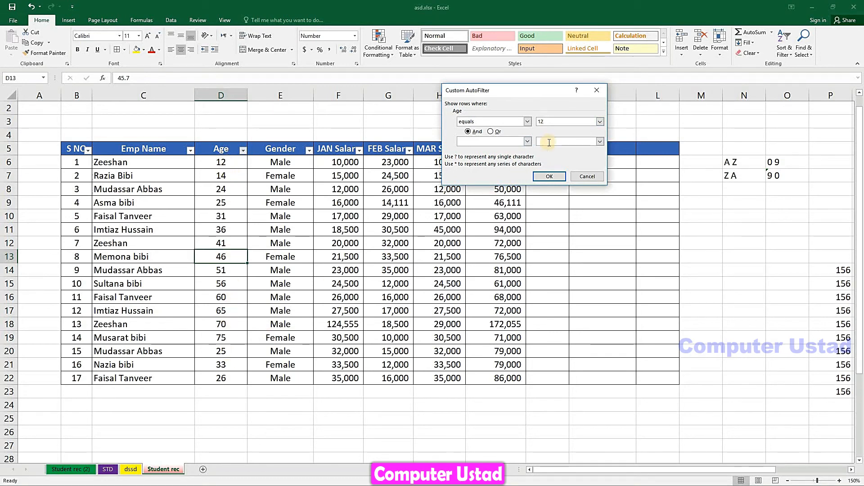
{"action": "left_click", "coordinate": [543, 177]}
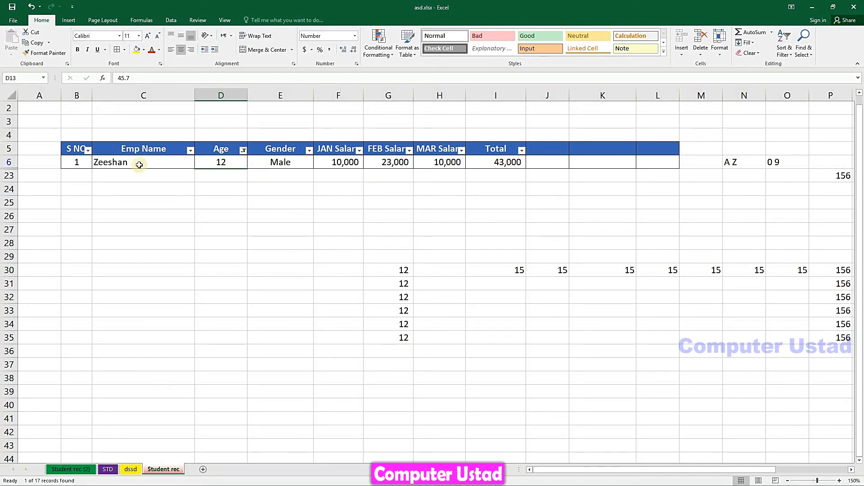
{"action": "key", "text": "ctrl+z"}
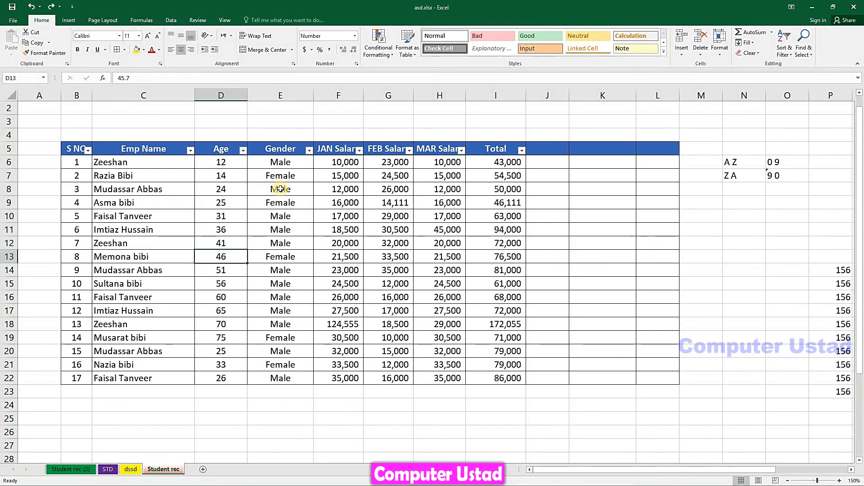
- Filter the Age column with a number filter to rows that do not equal 12
{"action": "left_click", "coordinate": [243, 149]}
{"action": "mouse_move", "coordinate": [234, 216]}
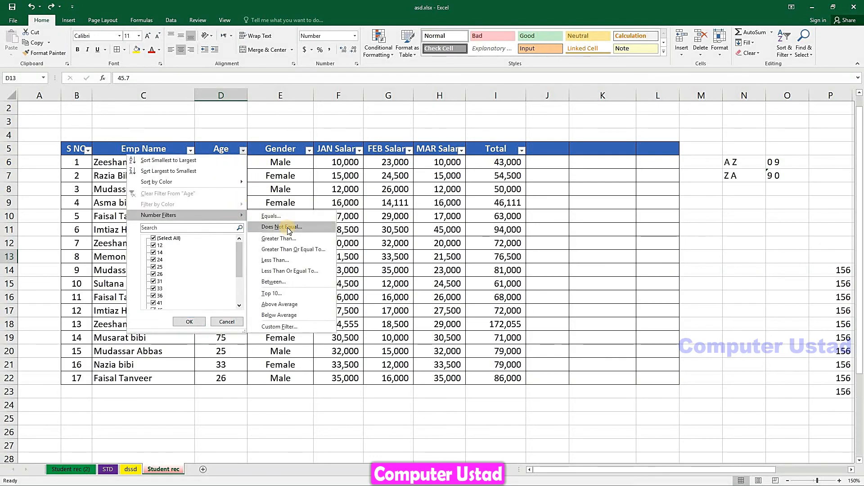
{"action": "left_click", "coordinate": [289, 227]}
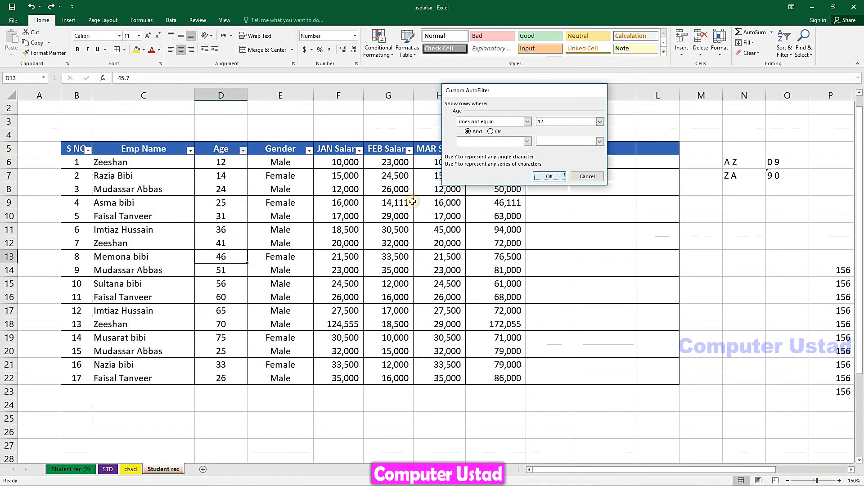
{"action": "left_click", "coordinate": [549, 177]}
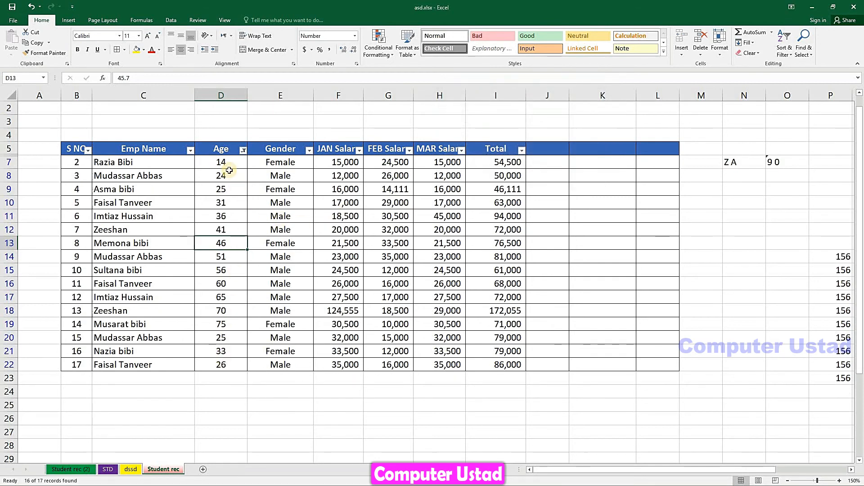
{"action": "left_click", "coordinate": [244, 151]}
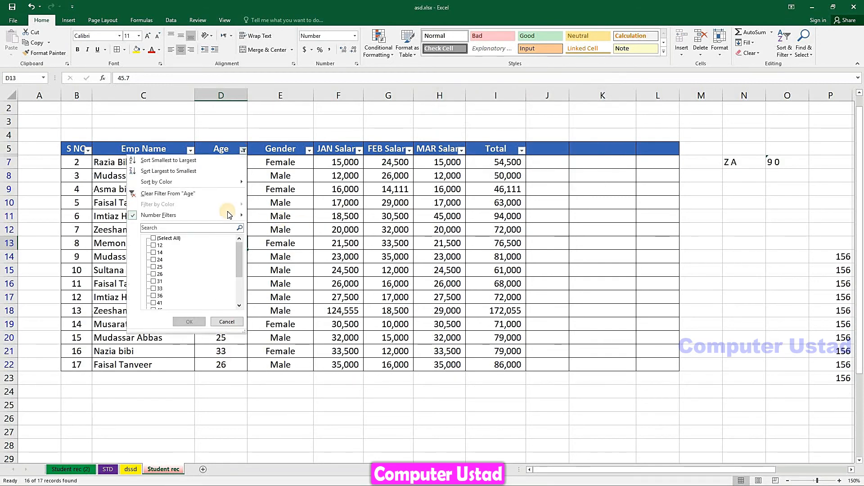
{"action": "mouse_move", "coordinate": [225, 215]}
{"action": "left_click", "coordinate": [713, 131]}
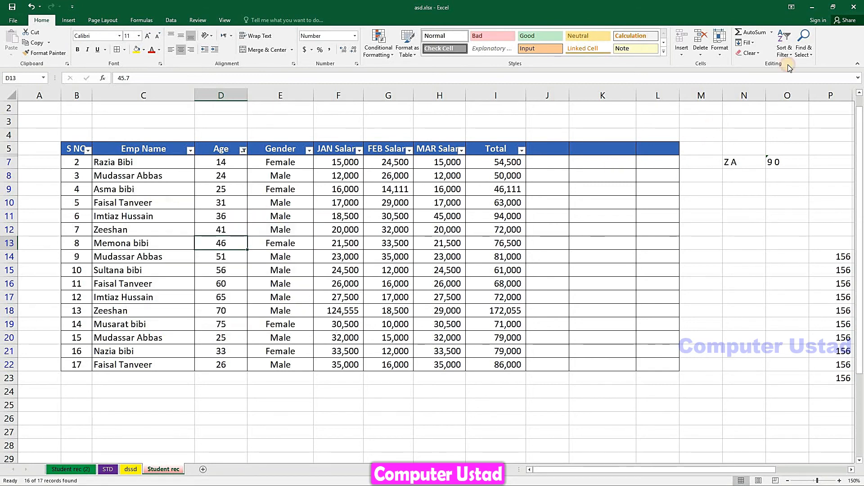
- Clear the Age filter and turn off filtering for the salary table's header row
{"action": "left_click", "coordinate": [784, 45]}
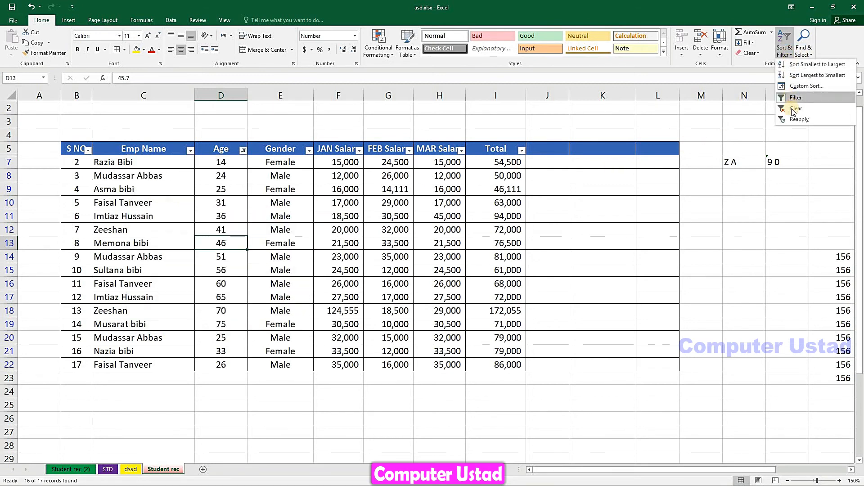
{"action": "left_click", "coordinate": [767, 119]}
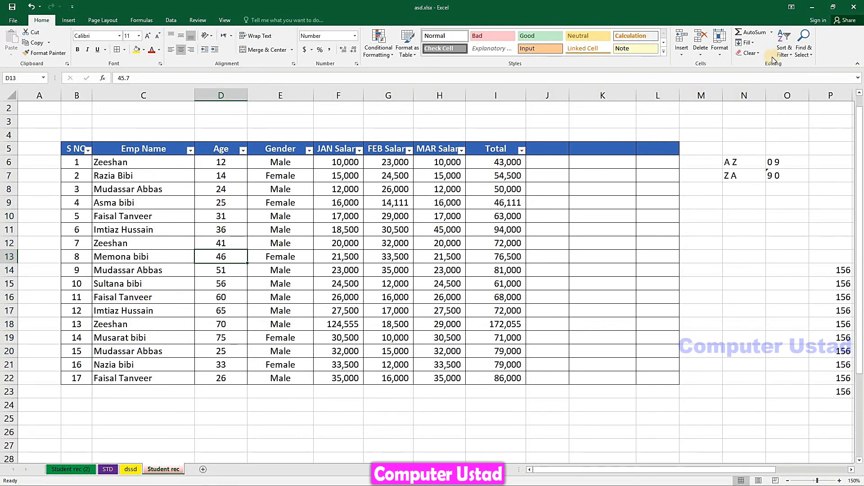
{"action": "left_click", "coordinate": [784, 45]}
{"action": "left_click", "coordinate": [786, 93]}
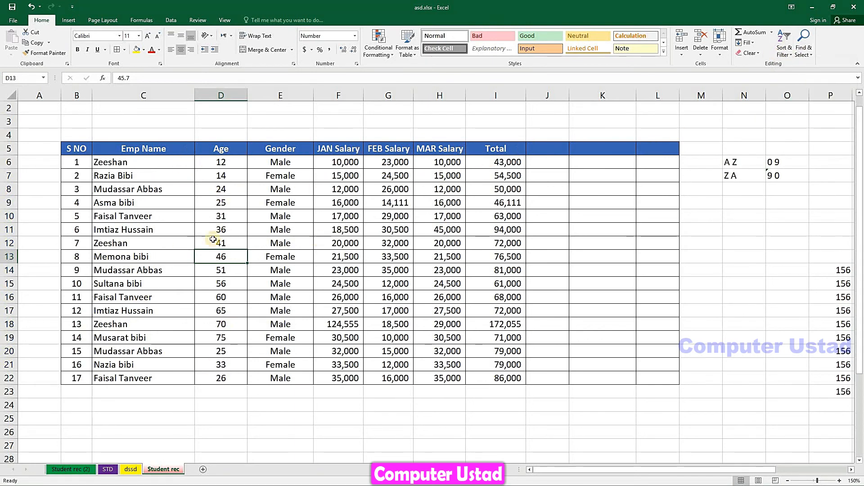
{"action": "left_click", "coordinate": [784, 45]}
{"action": "left_click", "coordinate": [784, 45]}
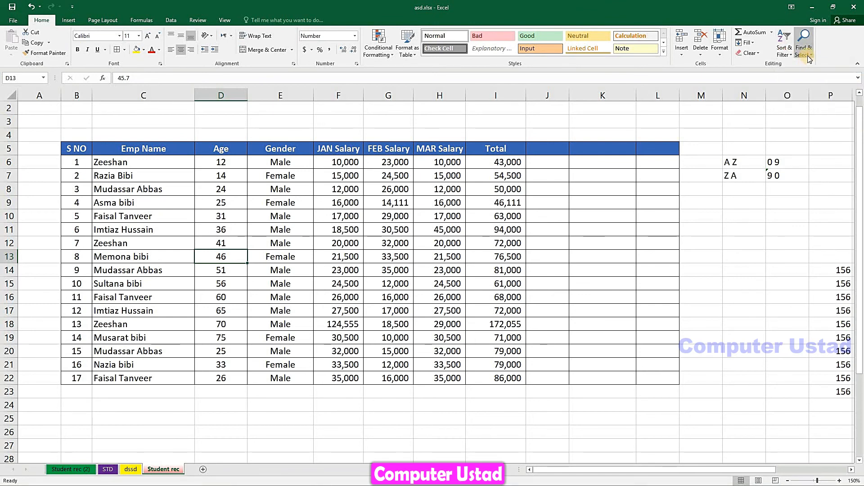
- Find all cells that contain the name of the employee in the table's first row
{"action": "left_click", "coordinate": [808, 54]}
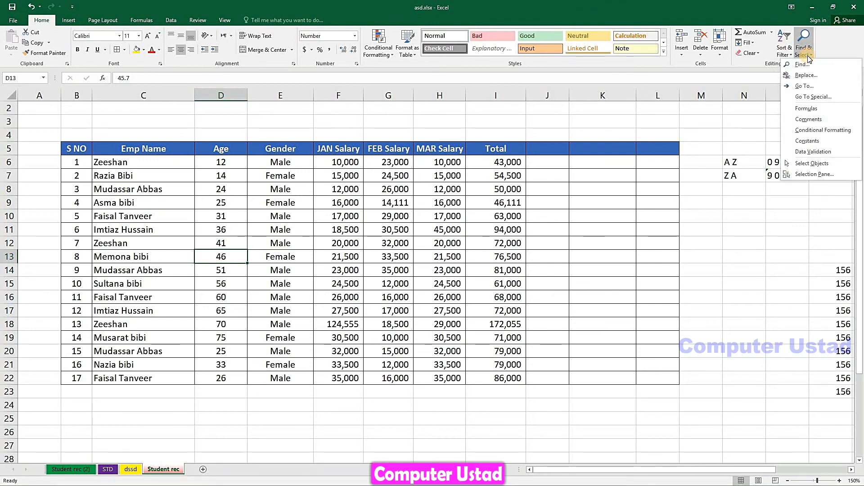
{"action": "left_click", "coordinate": [806, 64]}
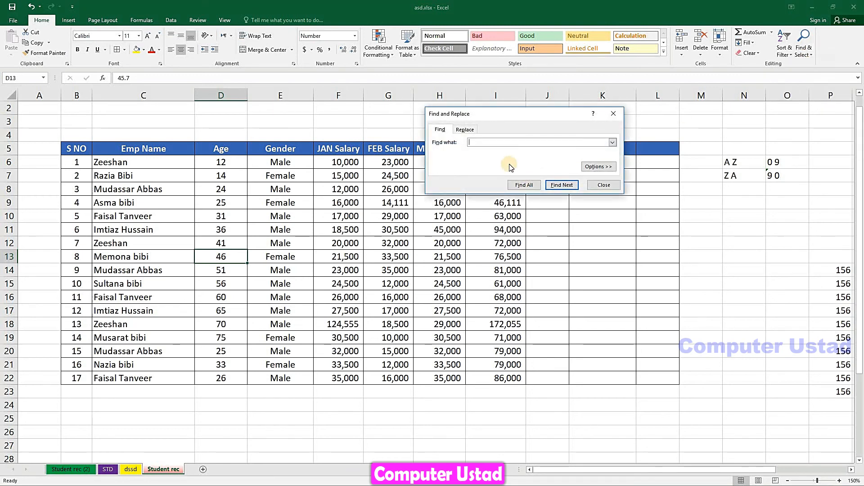
{"action": "type", "text": "Ali"}
{"action": "left_click", "coordinate": [522, 184]}
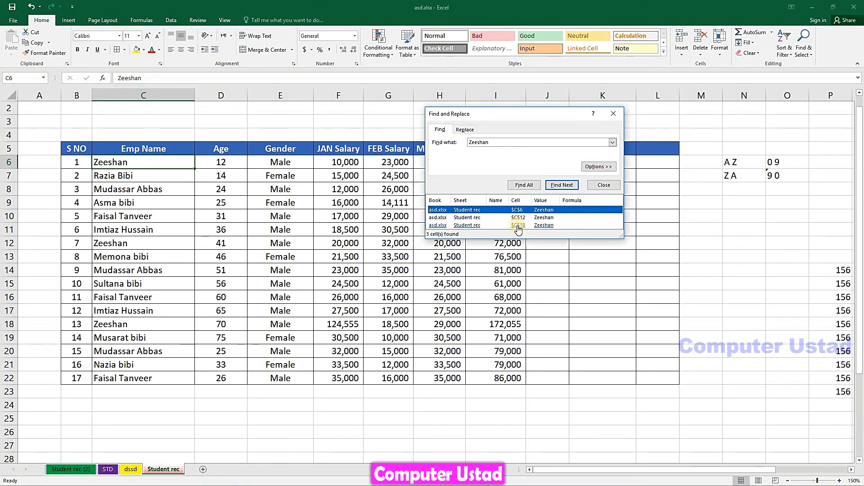
{"action": "left_click", "coordinate": [604, 185]}
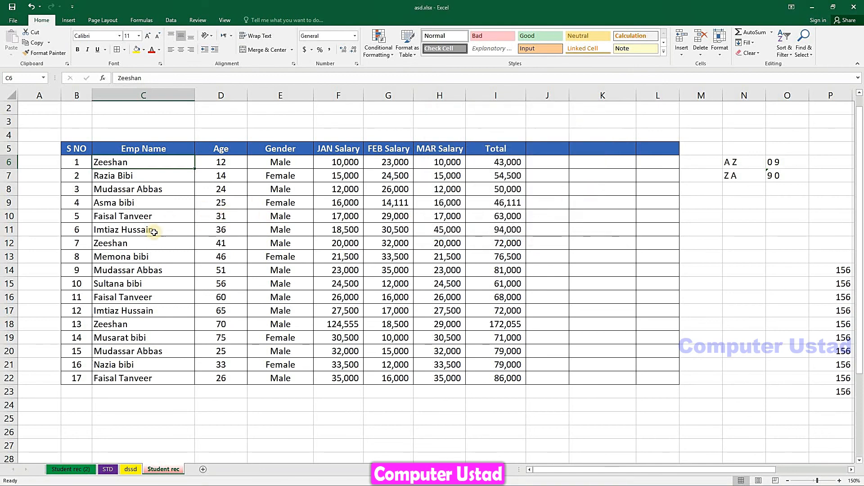
- Replace all occurrences of the first-row employee's name with a new full name, and check the replaced cells in the Emp Name column
{"action": "left_click", "coordinate": [801, 49]}
{"action": "left_click", "coordinate": [798, 75]}
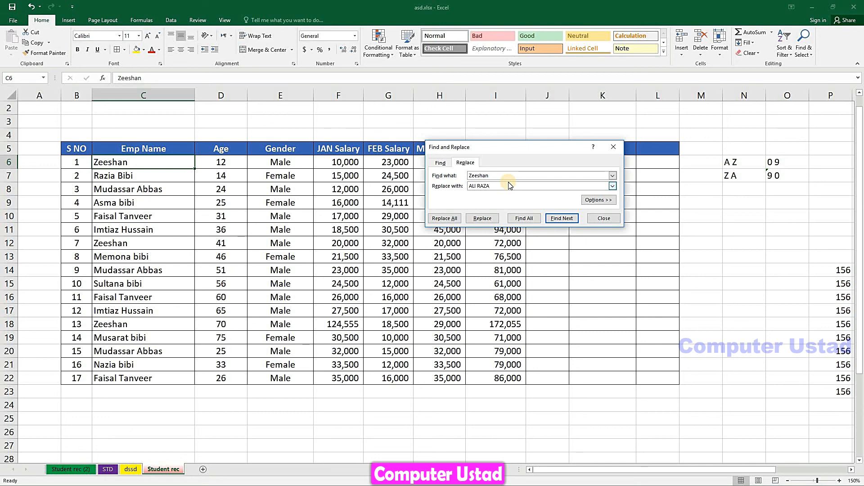
{"action": "left_click", "coordinate": [445, 219]}
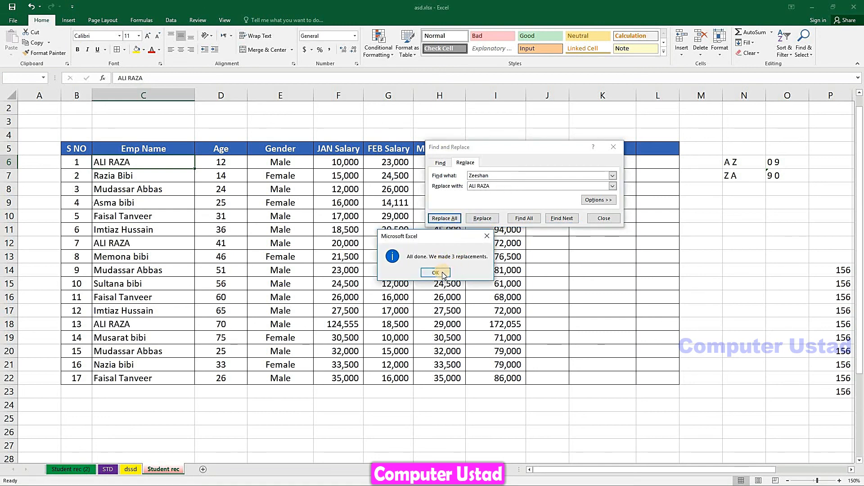
{"action": "left_click", "coordinate": [436, 272]}
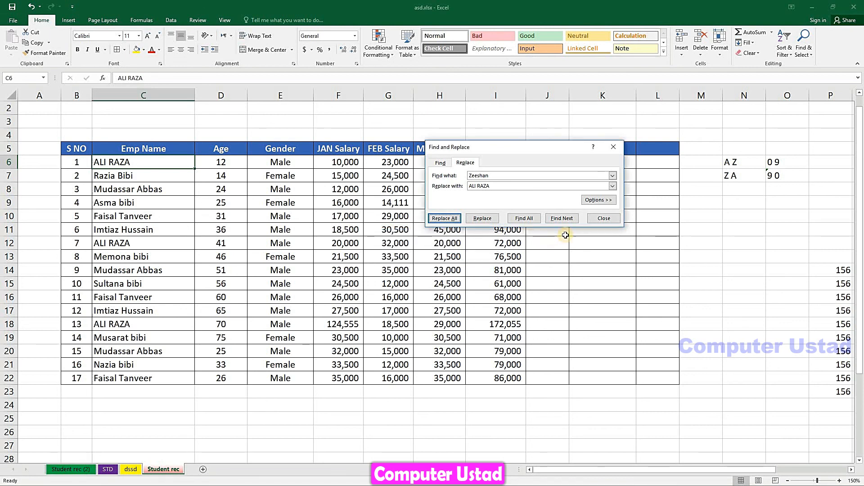
{"action": "left_click", "coordinate": [604, 218]}
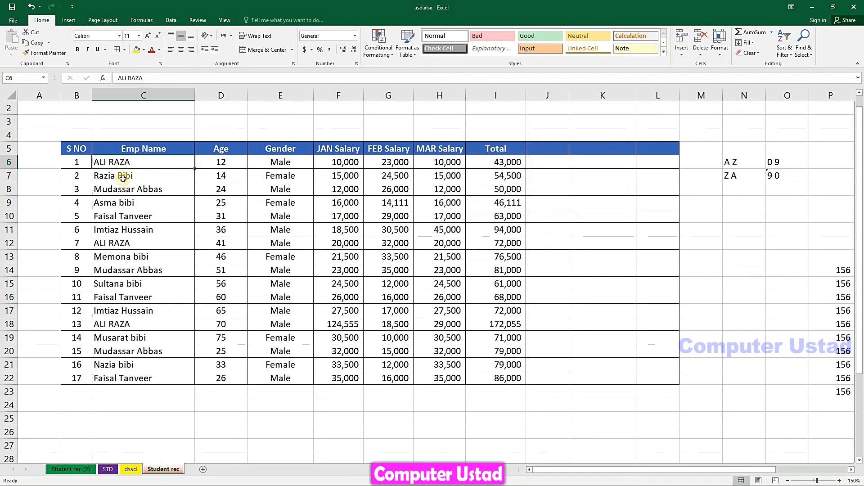
{"action": "left_click", "coordinate": [127, 243]}
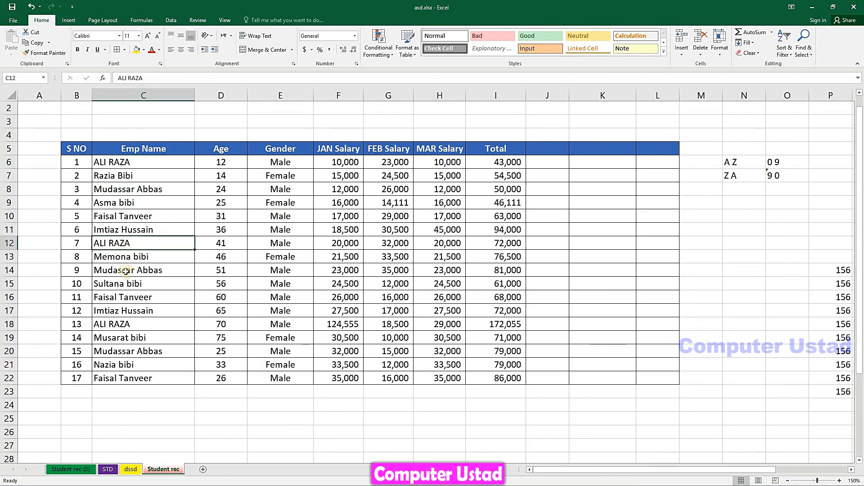
{"action": "left_click", "coordinate": [111, 328]}
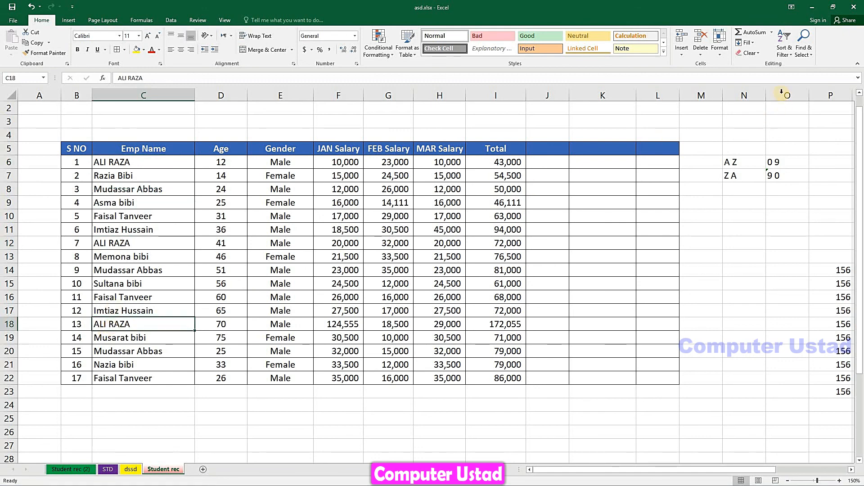
- View the Go To dialog without entering a reference, and review the remaining Find & Select commands
{"action": "left_click", "coordinate": [804, 54]}
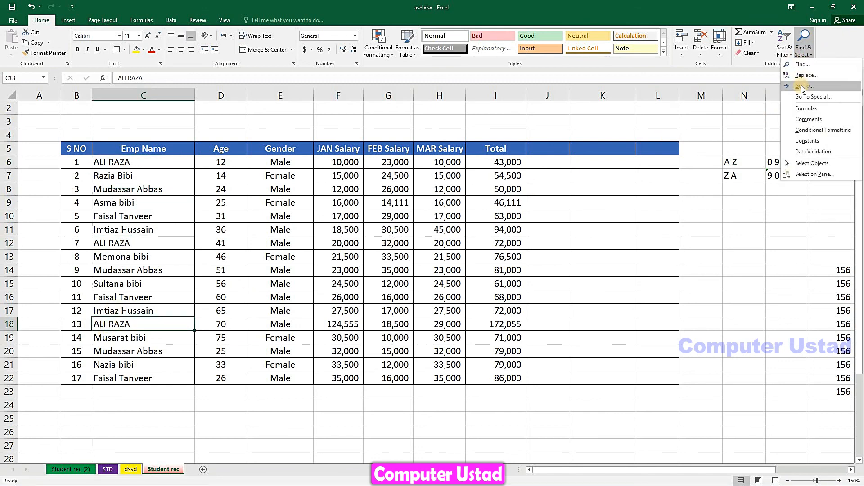
{"action": "left_click", "coordinate": [801, 86]}
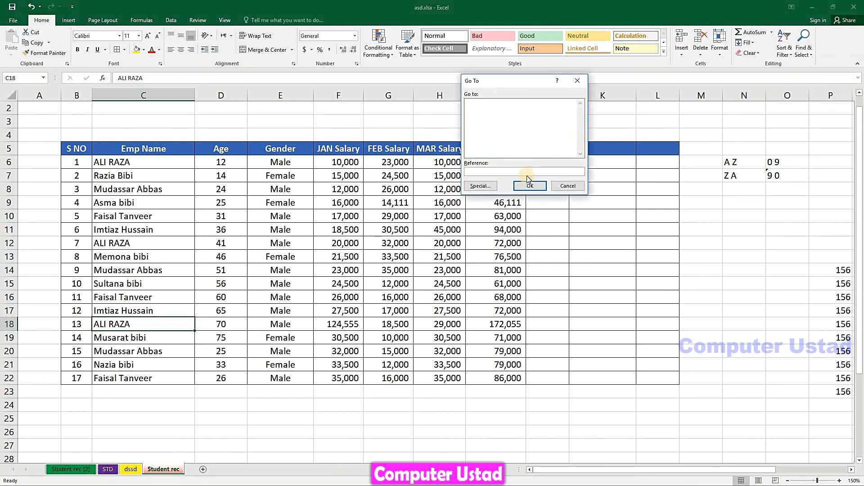
{"action": "left_click", "coordinate": [567, 186]}
{"action": "left_click", "coordinate": [804, 51]}
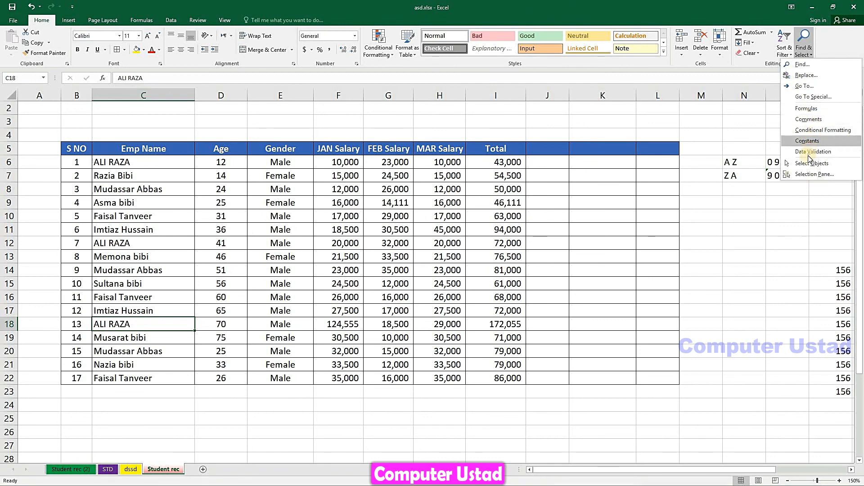
{"action": "left_click", "coordinate": [632, 196]}
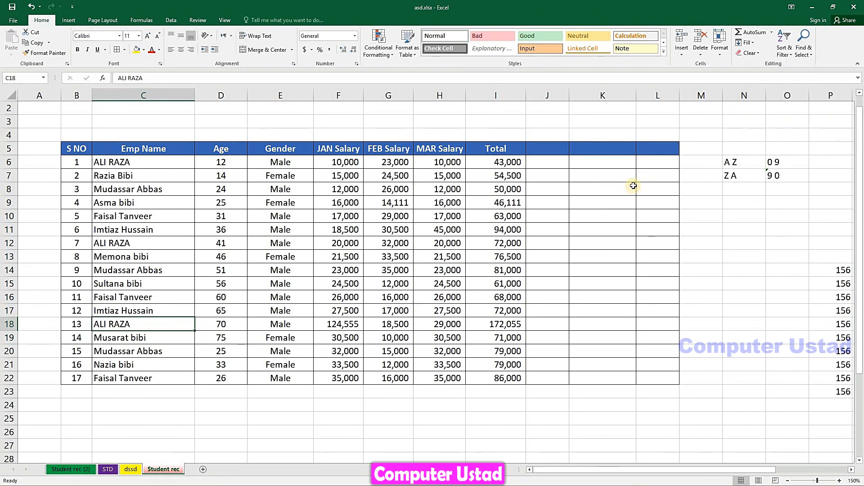